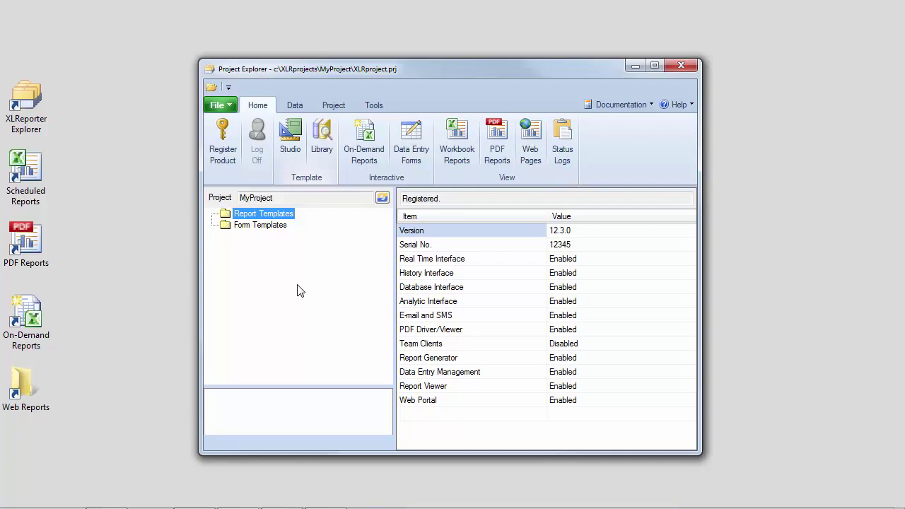
# - Open the template studio in Excel with a blank workbook and create a blank report template named odValues in .xlsx format
pyautogui.click(290, 147)
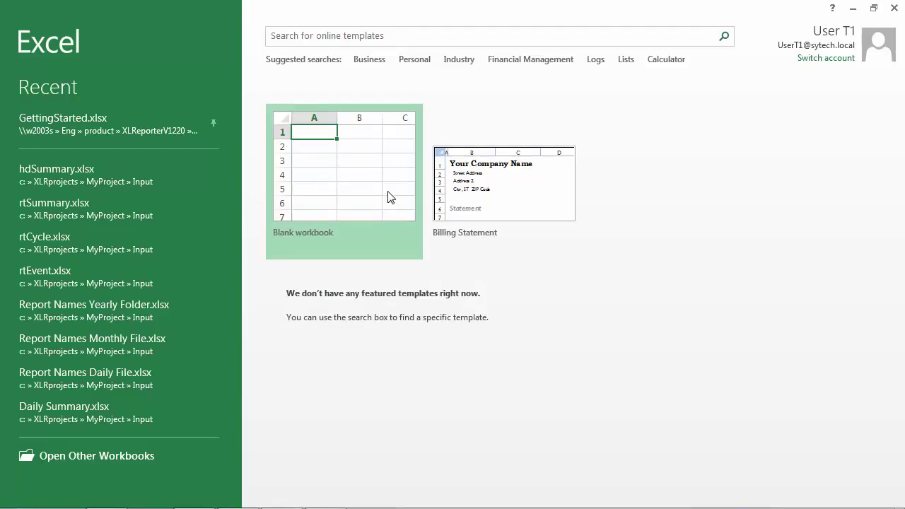
pyautogui.click(388, 197)
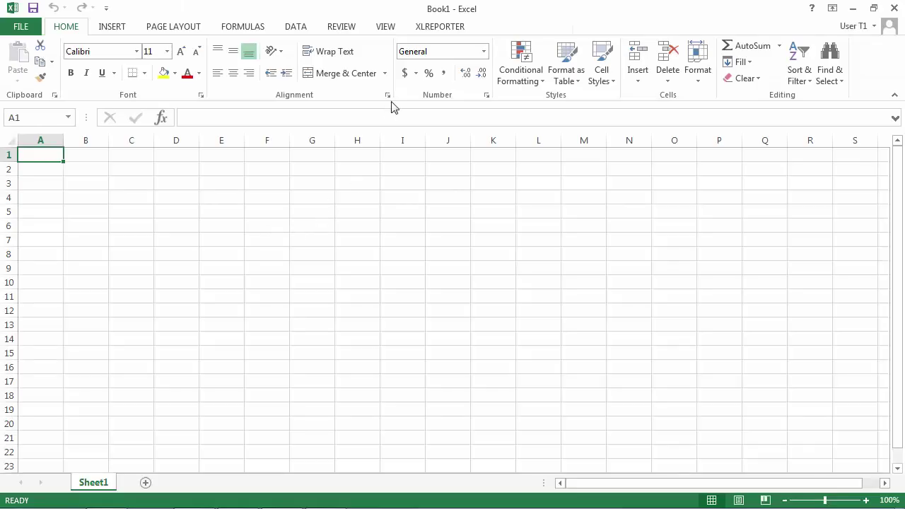
pyautogui.click(442, 29)
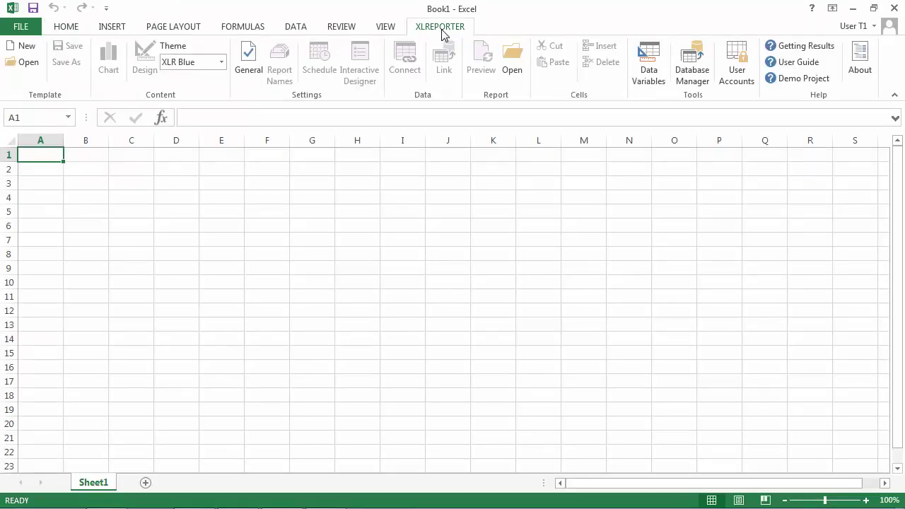
pyautogui.click(27, 46)
pyautogui.write('od')
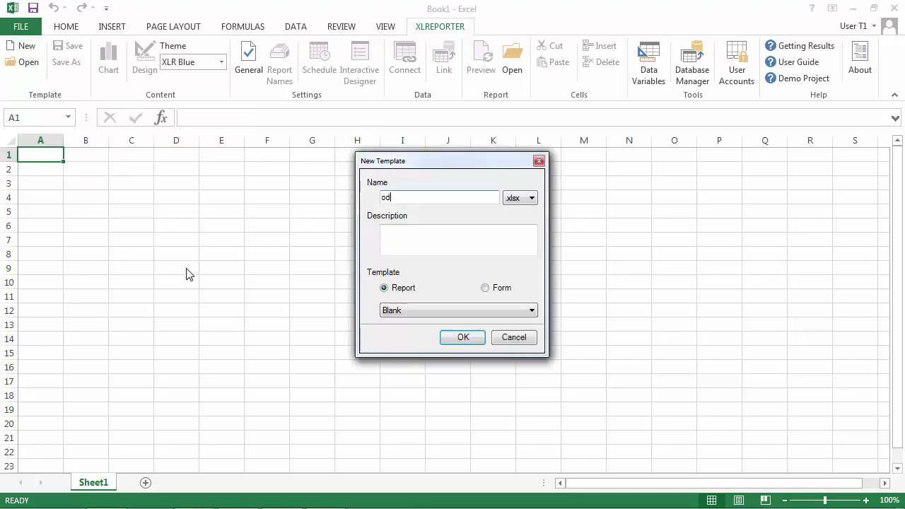
pyautogui.write('Values')
pyautogui.click(478, 341)
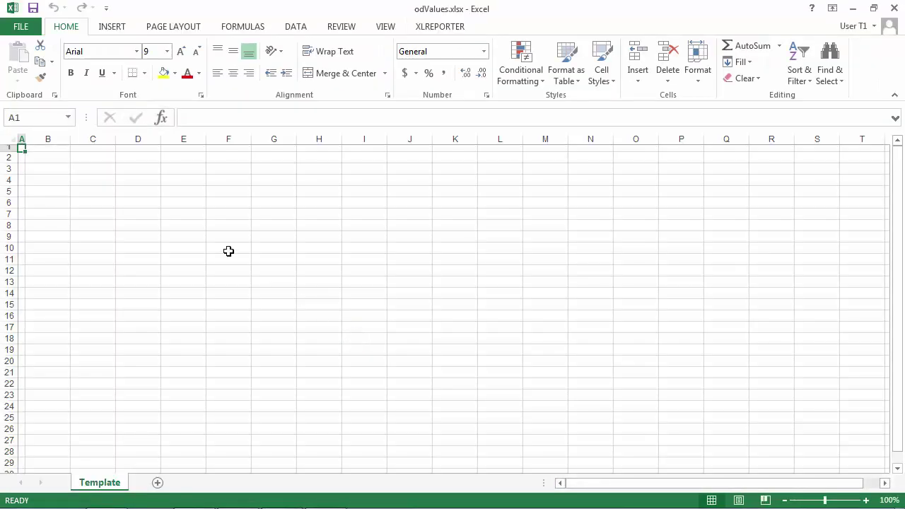
# - Insert a design header titled "On-Demand Averages" across cells B2 to F2 of the template
pyautogui.click(431, 30)
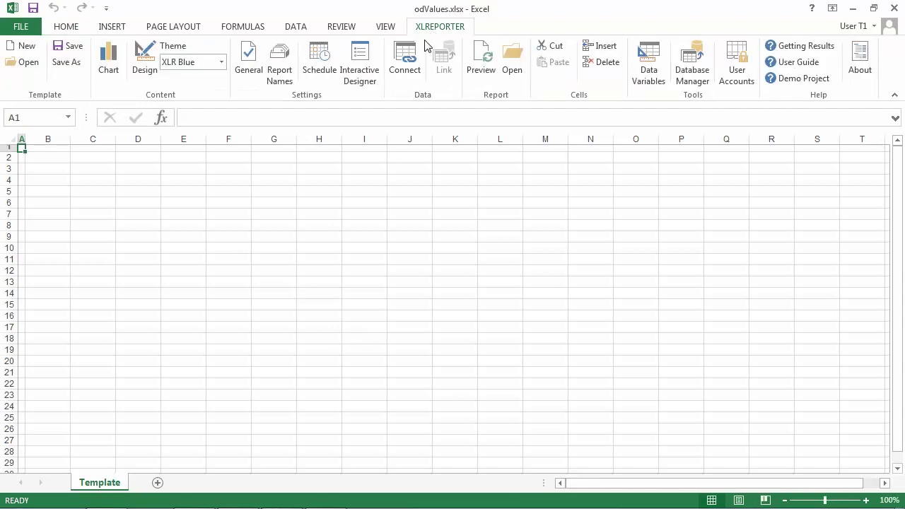
pyautogui.click(150, 74)
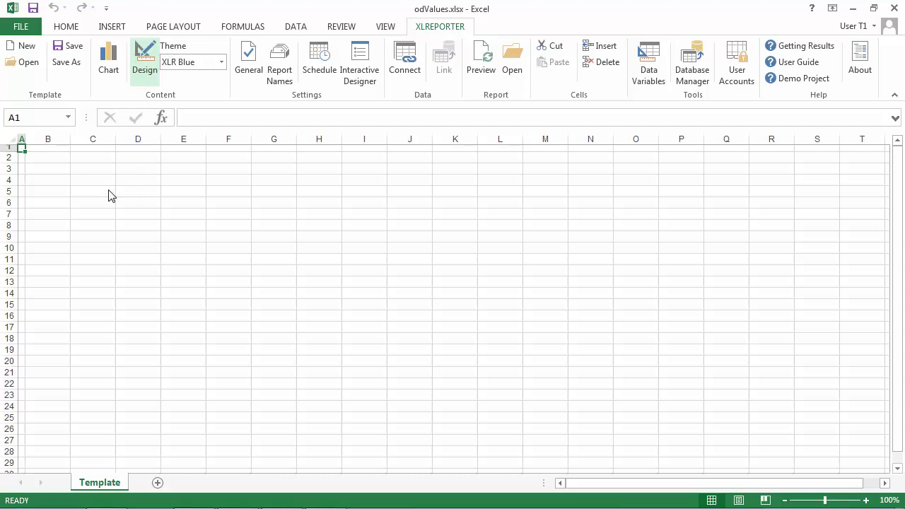
pyautogui.click(97, 202)
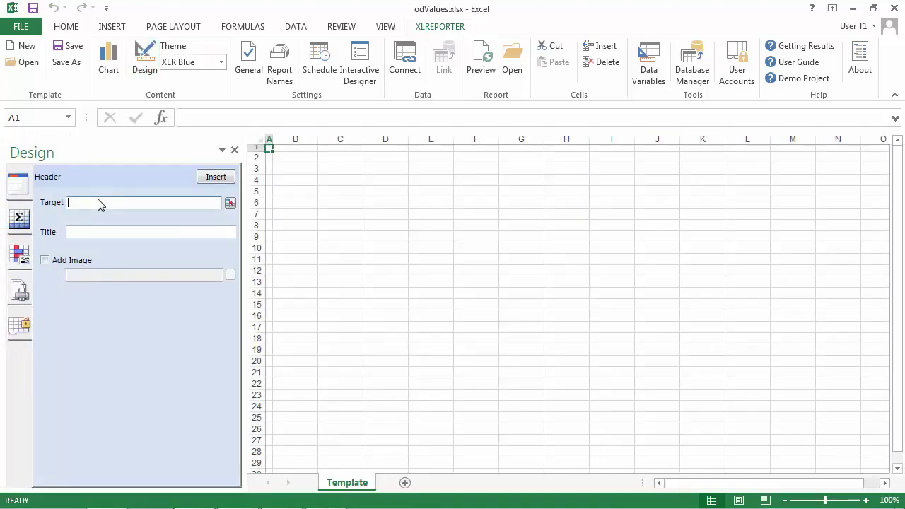
pyautogui.moveTo(297, 157); pyautogui.dragTo(481, 157)
pyautogui.click(142, 234)
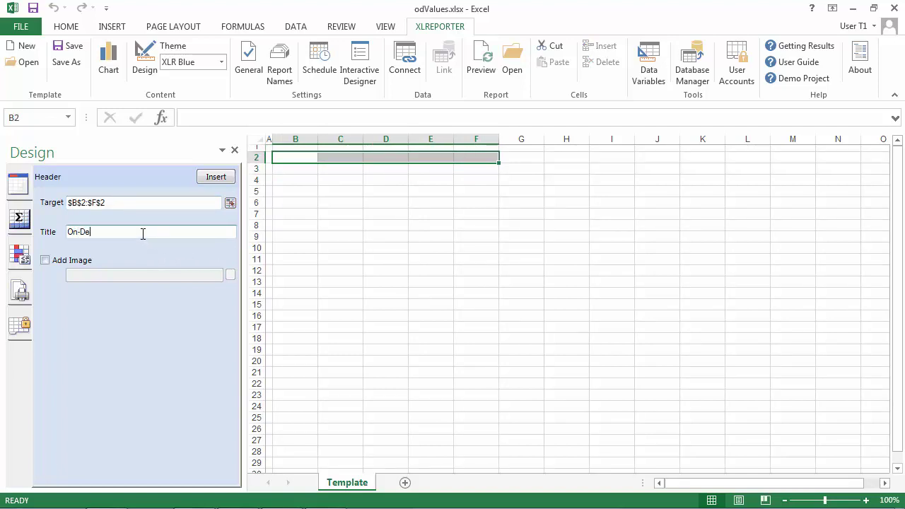
pyautogui.write('On-Demand Averages')
pyautogui.click(218, 179)
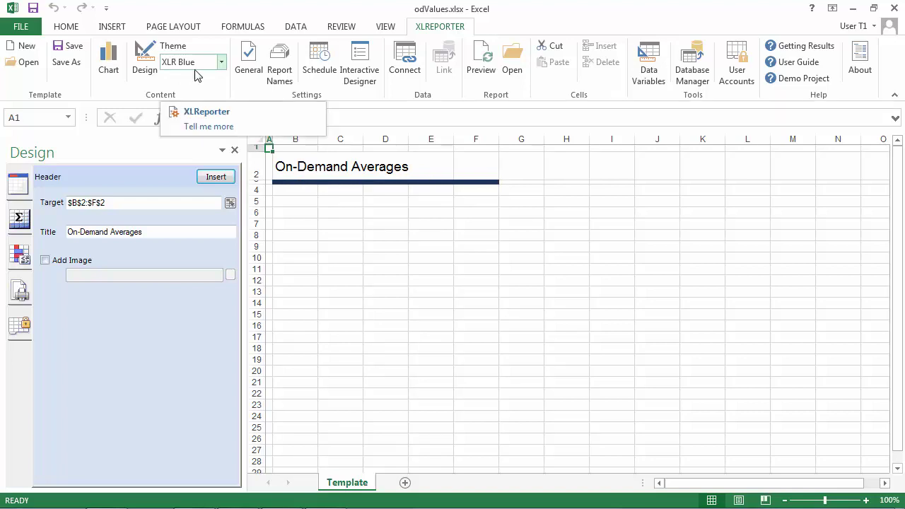
# - Start a data connection at cell B9 using the XLR_History connector and create a new Summary Values from Server group for it
pyautogui.click(290, 247)
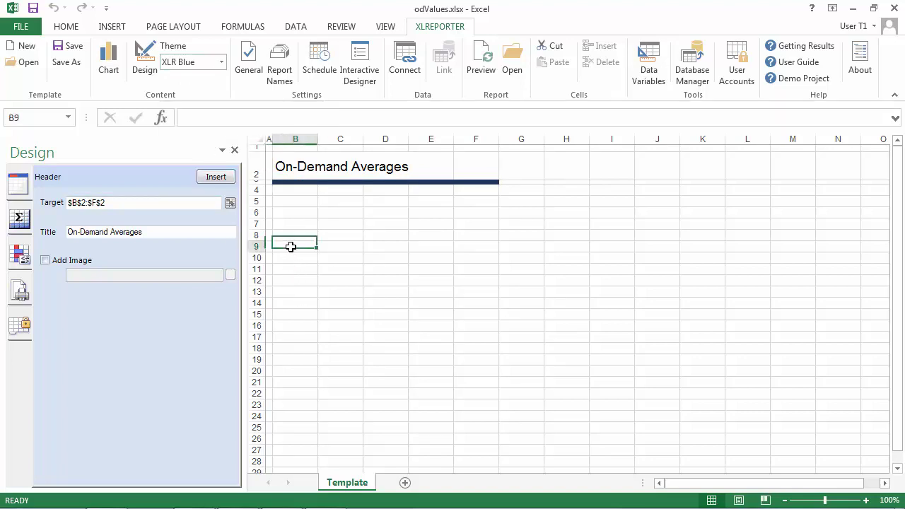
pyautogui.click(405, 68)
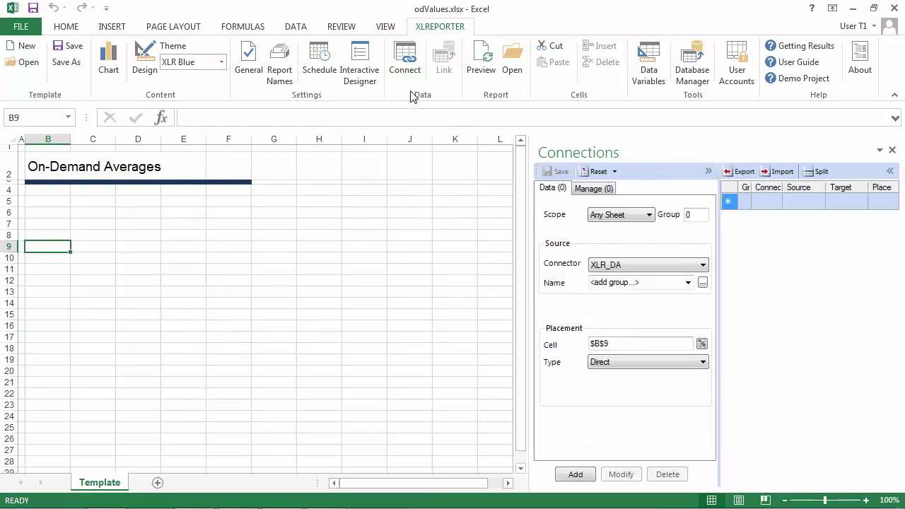
pyautogui.click(700, 265)
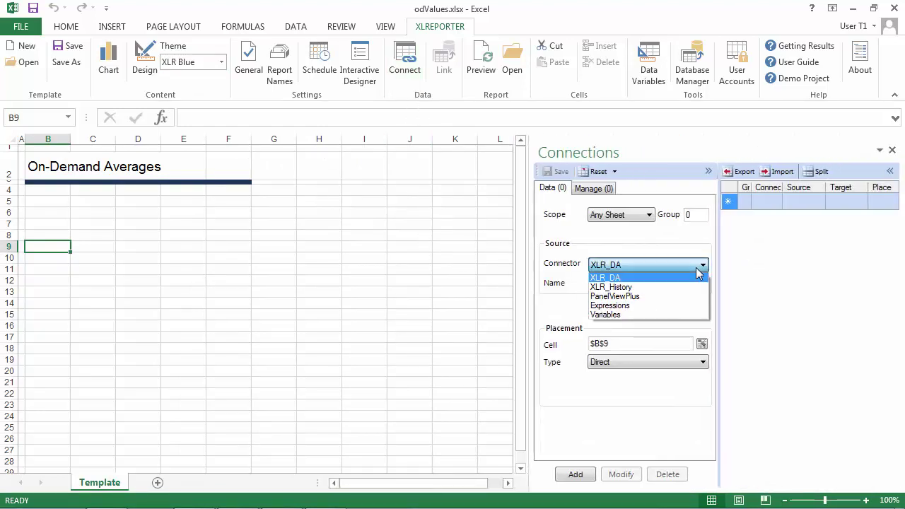
pyautogui.click(657, 287)
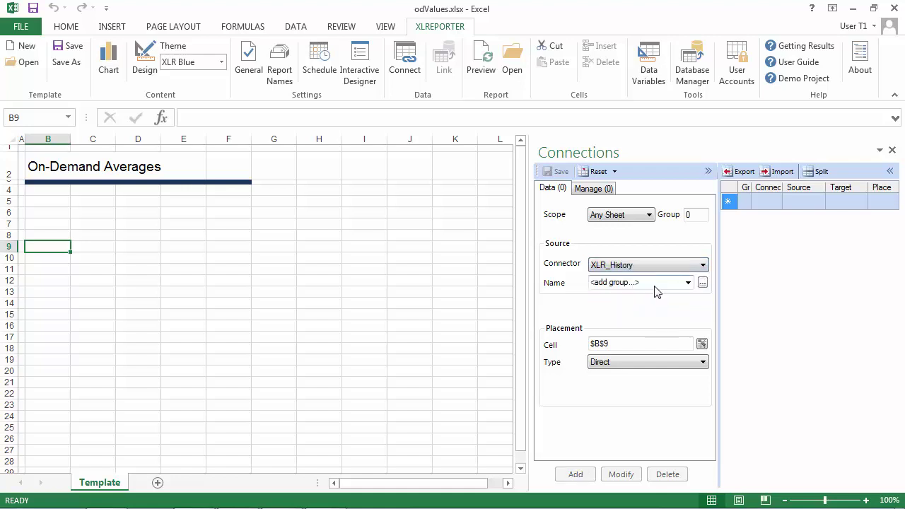
pyautogui.click(702, 283)
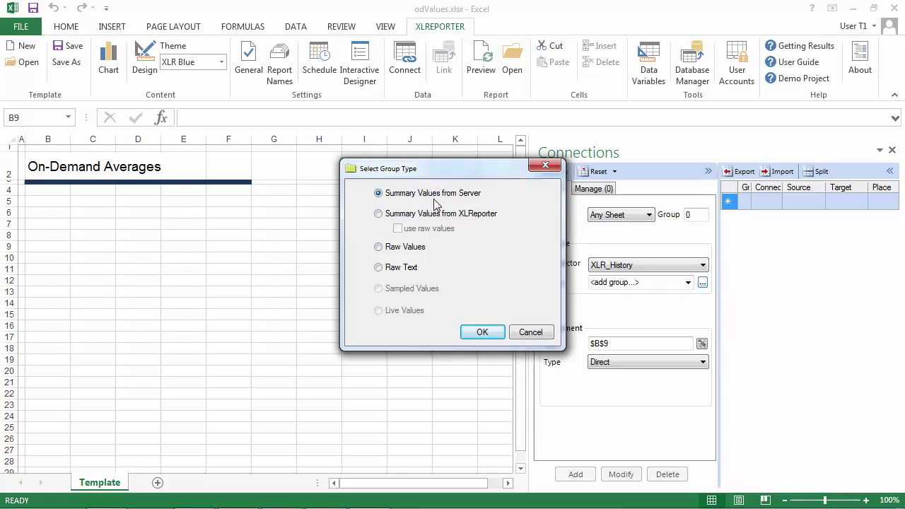
pyautogui.click(481, 333)
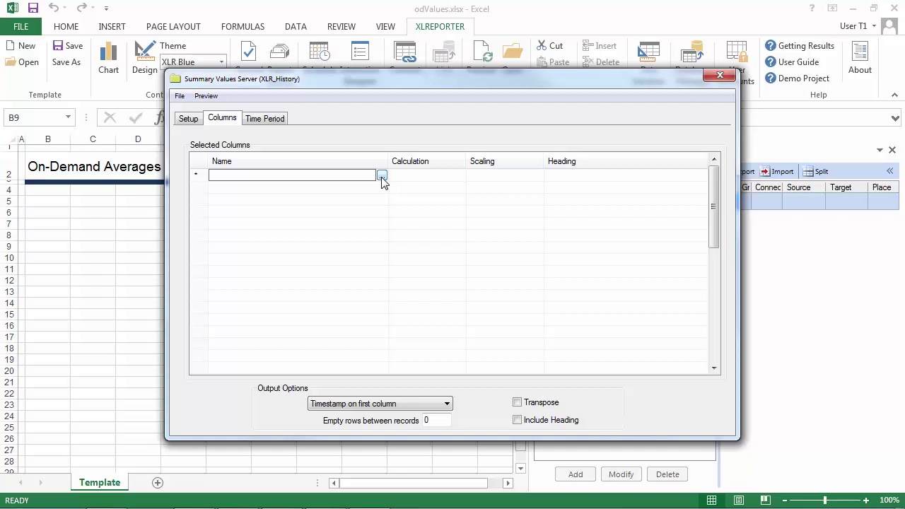
# - Add the user-defined variables {Tag 1} through {Tag 4} as the group's column names
pyautogui.click(382, 176)
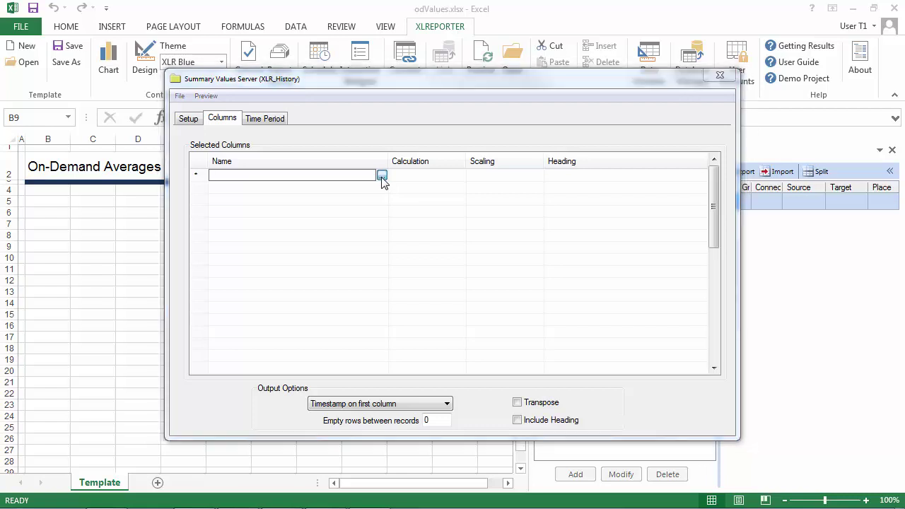
pyautogui.click(215, 82)
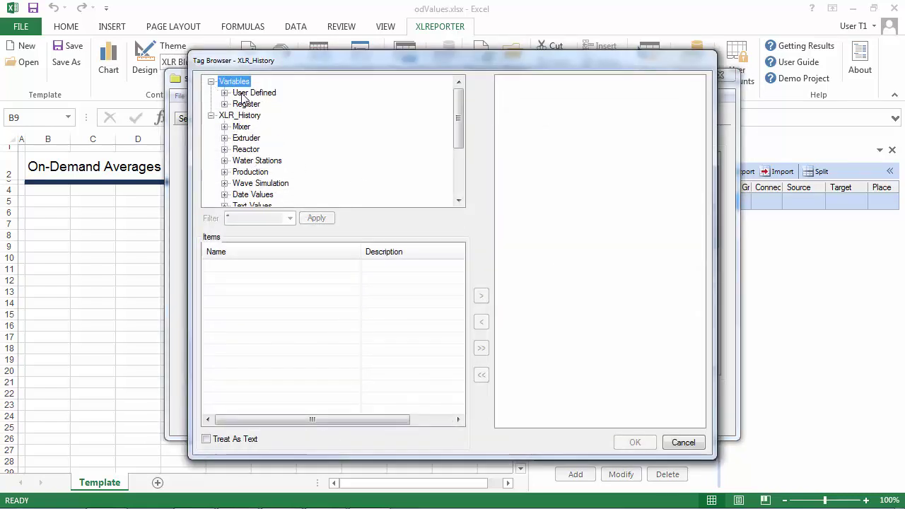
pyautogui.click(249, 93)
pyautogui.click(252, 266)
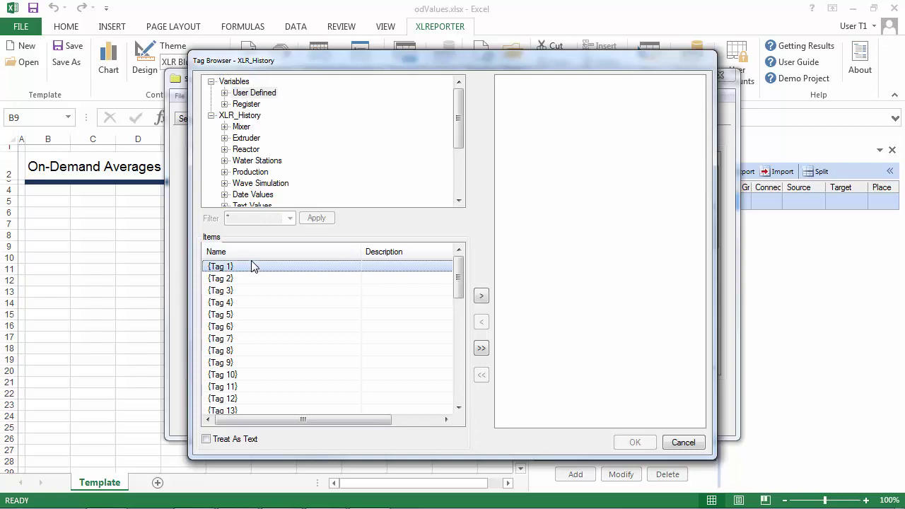
pyautogui.keyDown('shift'); pyautogui.click(258, 304); pyautogui.keyUp('shift')
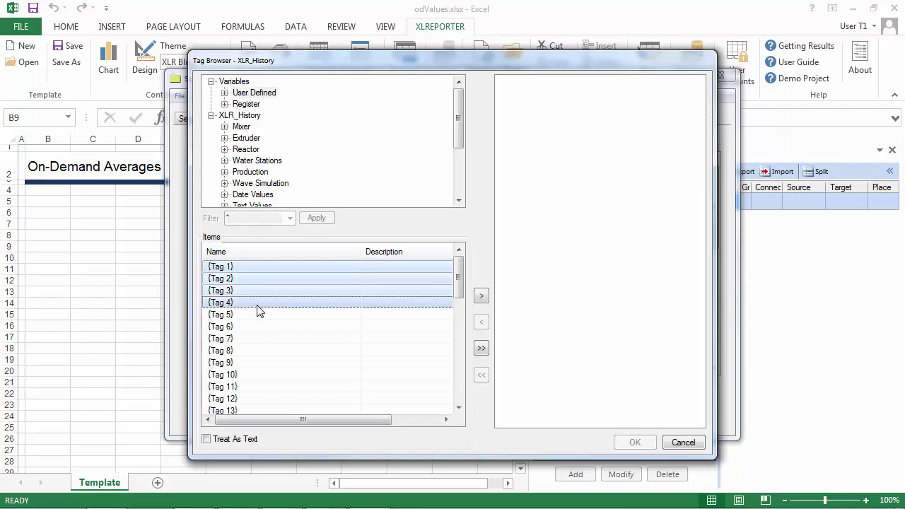
pyautogui.click(481, 299)
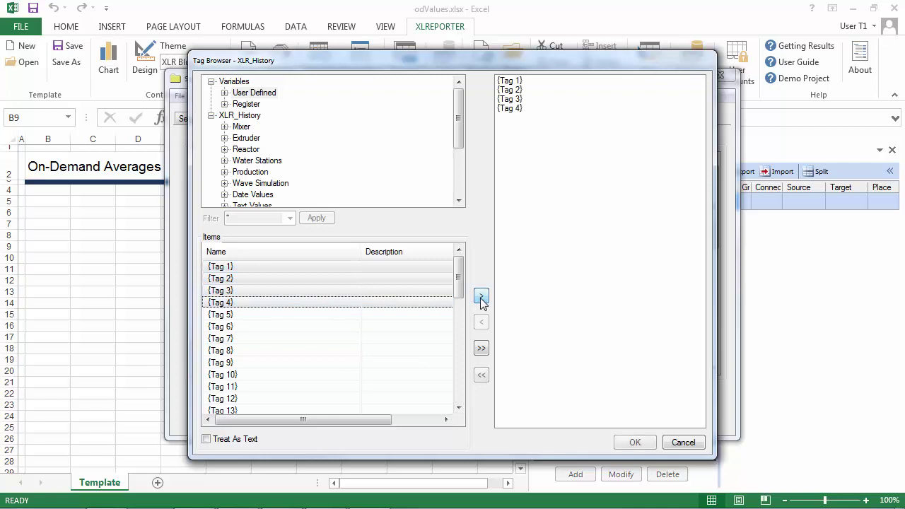
pyautogui.click(640, 441)
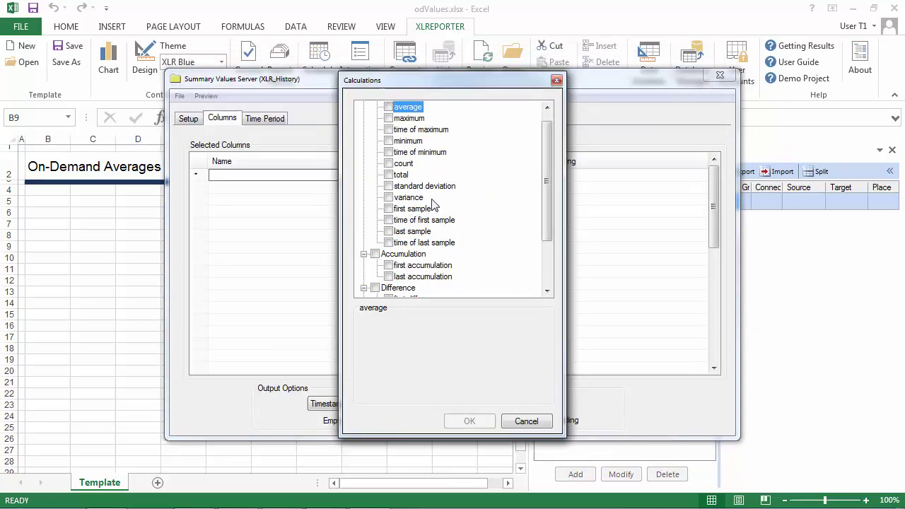
# - Apply the average calculation to the four tag columns and include the heading in the output
pyautogui.click(388, 107)
pyautogui.moveTo(548, 141)
pyautogui.mouseDown()
pyautogui.moveTo(542, 199)
pyautogui.moveTo(543, 141)
pyautogui.mouseUp()
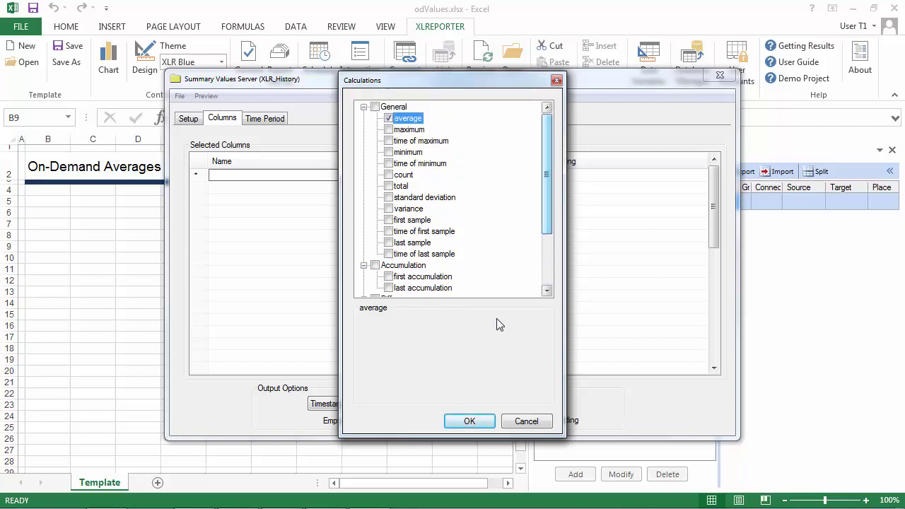
pyautogui.click(468, 422)
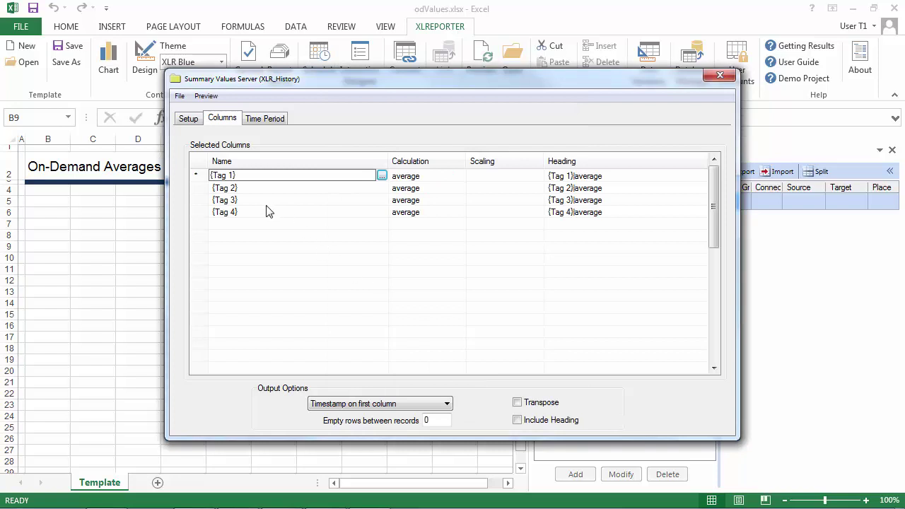
pyautogui.click(518, 421)
# - Set the group's time period type to Variable and its interval to every {Interval} hour
pyautogui.click(272, 121)
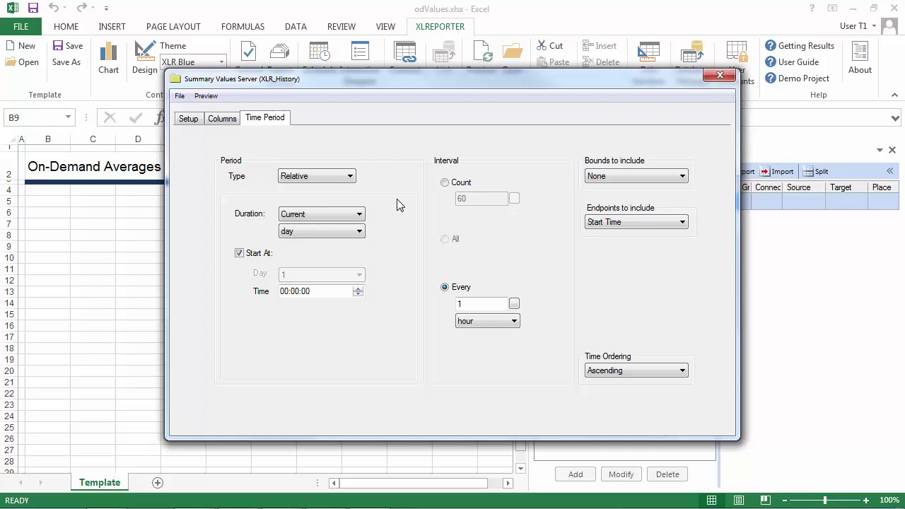
pyautogui.click(348, 178)
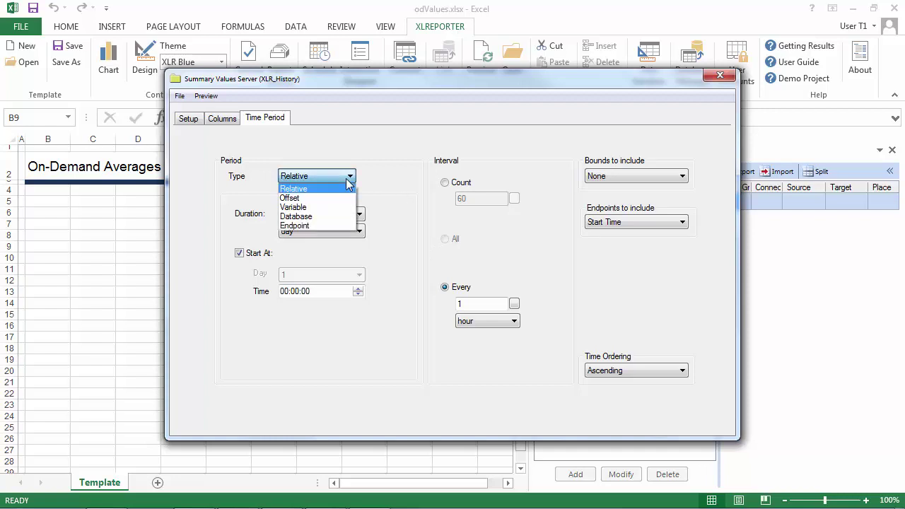
pyautogui.click(317, 208)
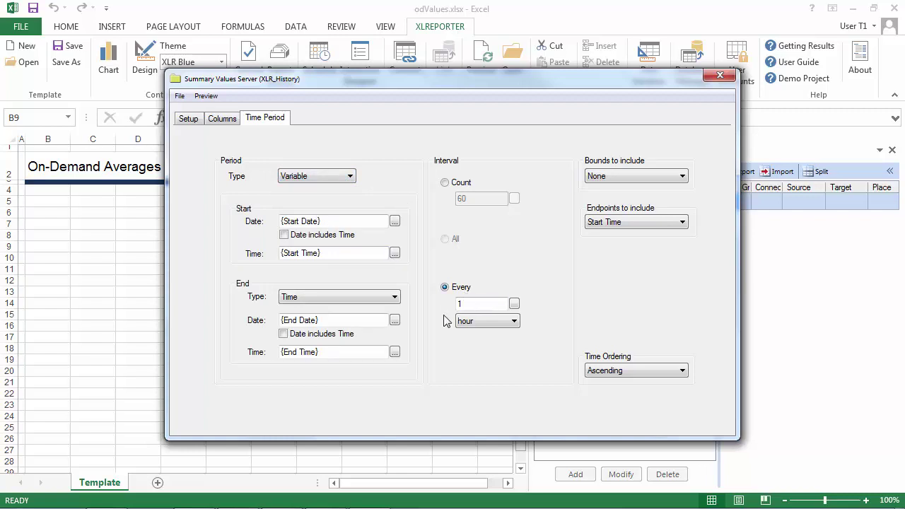
pyautogui.click(514, 306)
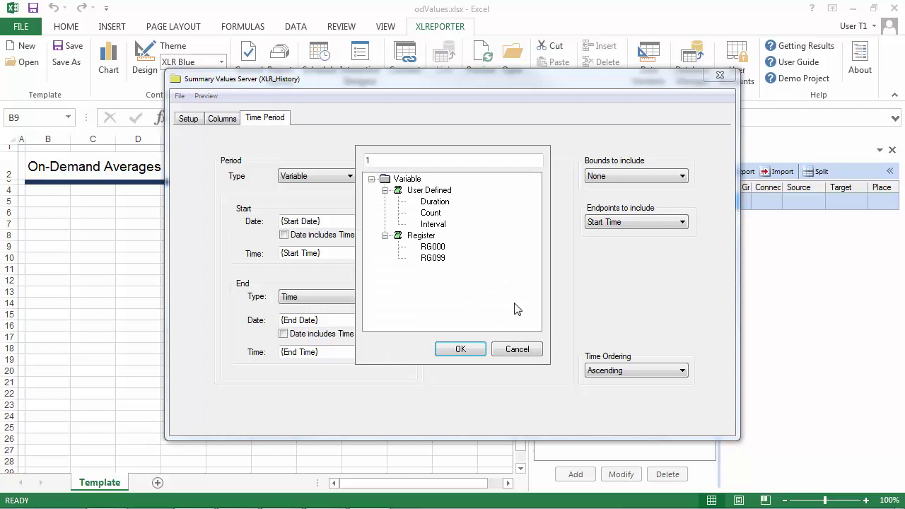
pyautogui.click(433, 224)
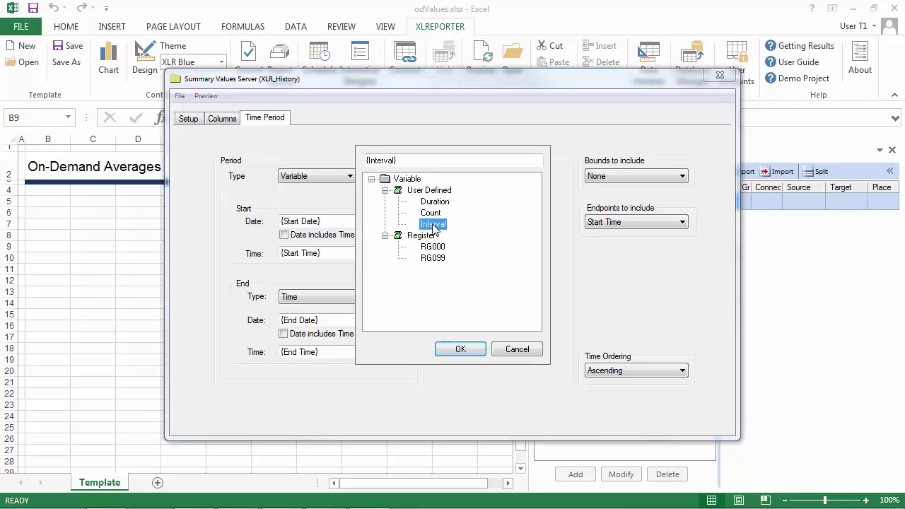
pyautogui.click(460, 348)
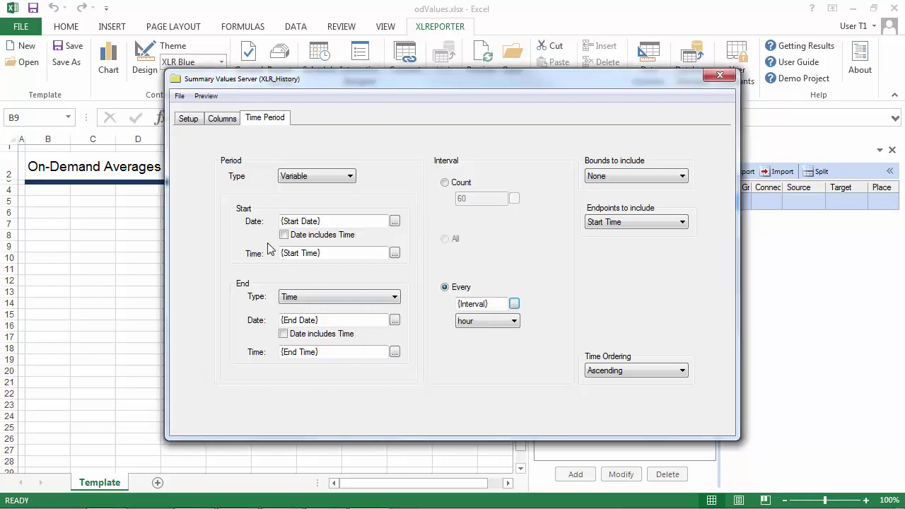
# - Save the history group as odValues, close its editor and add the data connection at cell B9
pyautogui.click(180, 96)
pyautogui.click(166, 134)
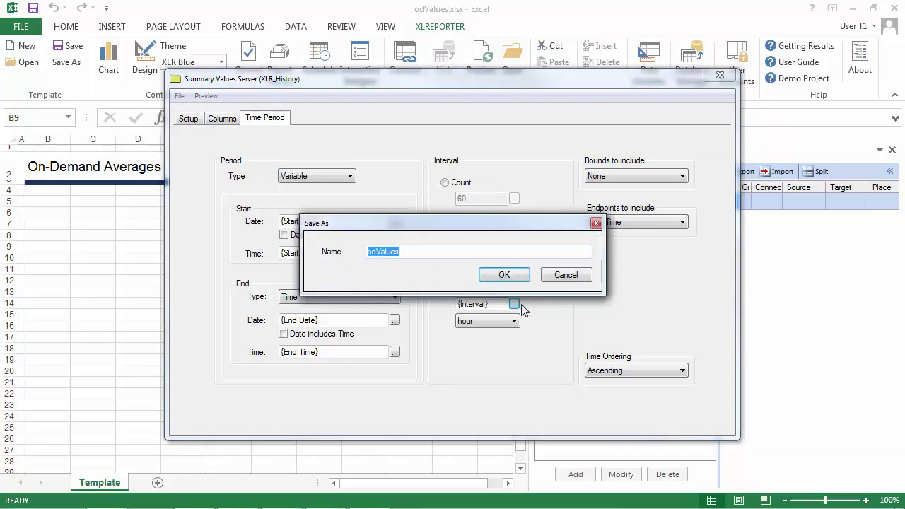
pyautogui.click(516, 276)
pyautogui.click(720, 75)
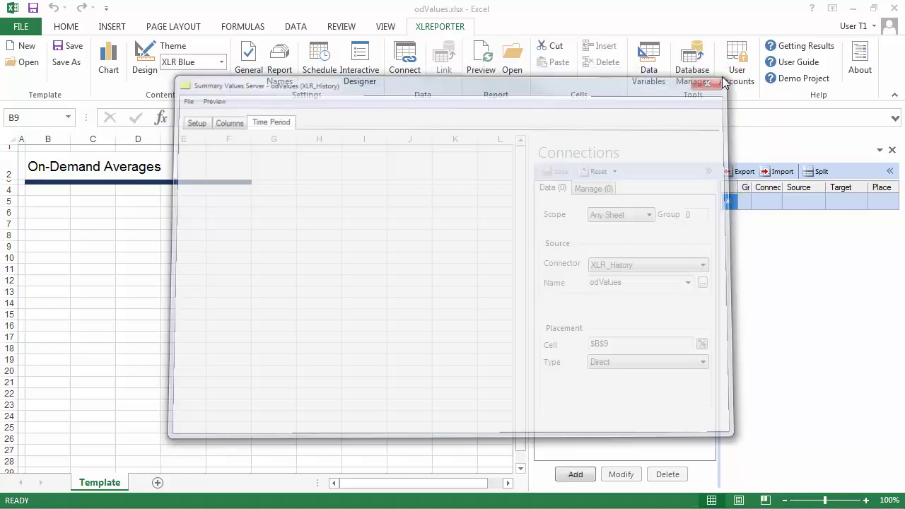
pyautogui.click(575, 475)
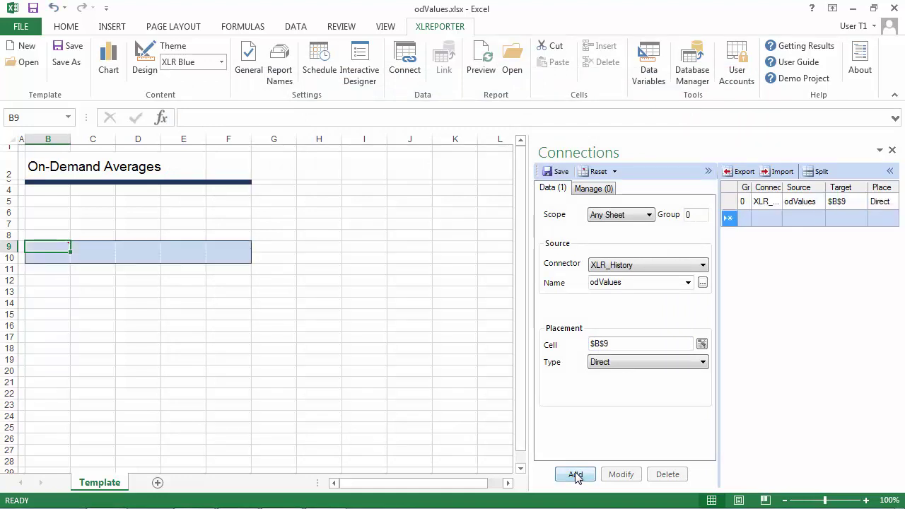
# - Add a Format Range management connection starting at $B$11:$F$11 and going down until all cells are empty, saving and closing the connections
pyautogui.click(595, 189)
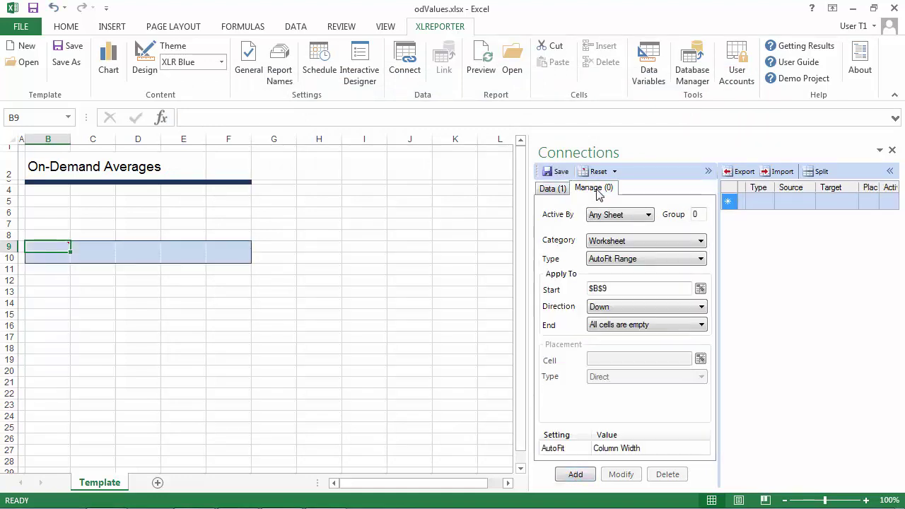
pyautogui.click(631, 264)
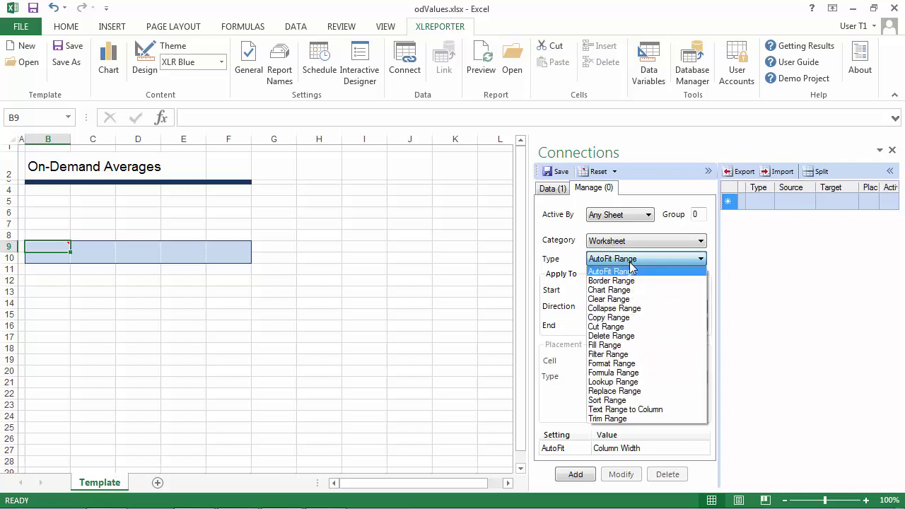
pyautogui.click(633, 363)
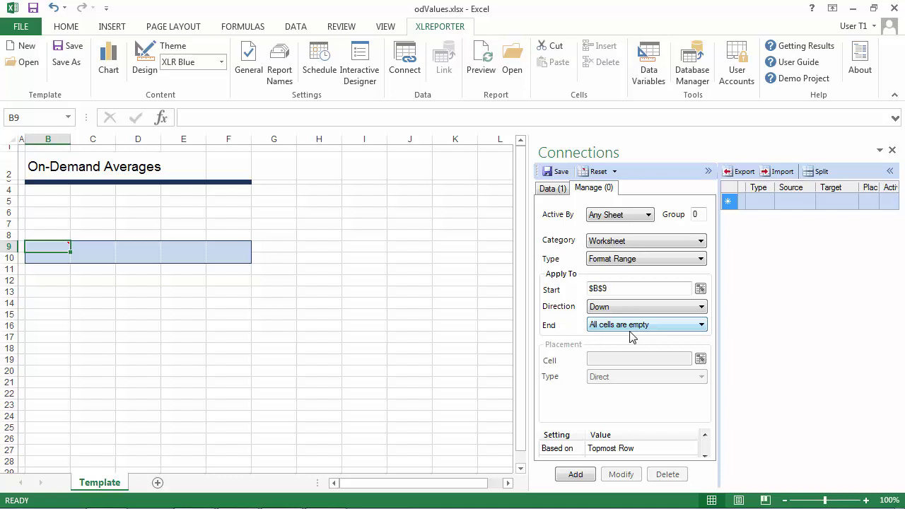
pyautogui.click(628, 288)
pyautogui.moveTo(46, 266); pyautogui.dragTo(236, 270)
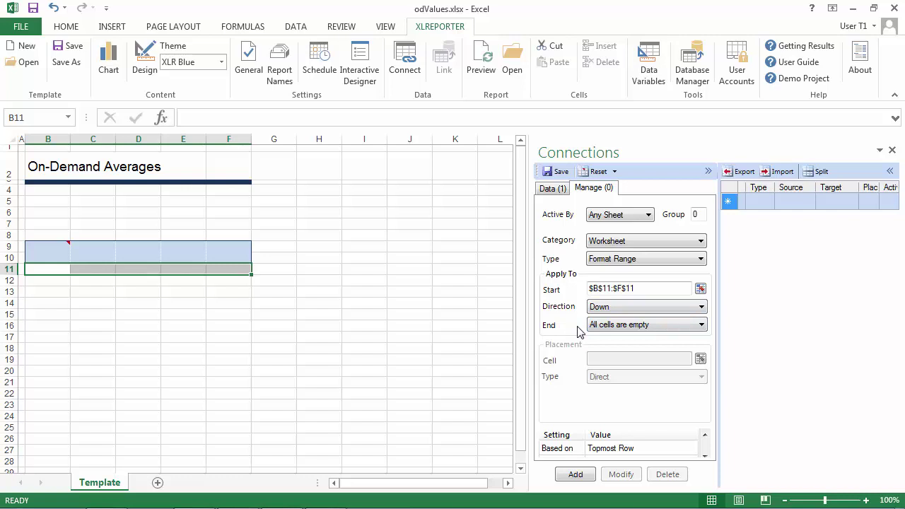
pyautogui.click(581, 477)
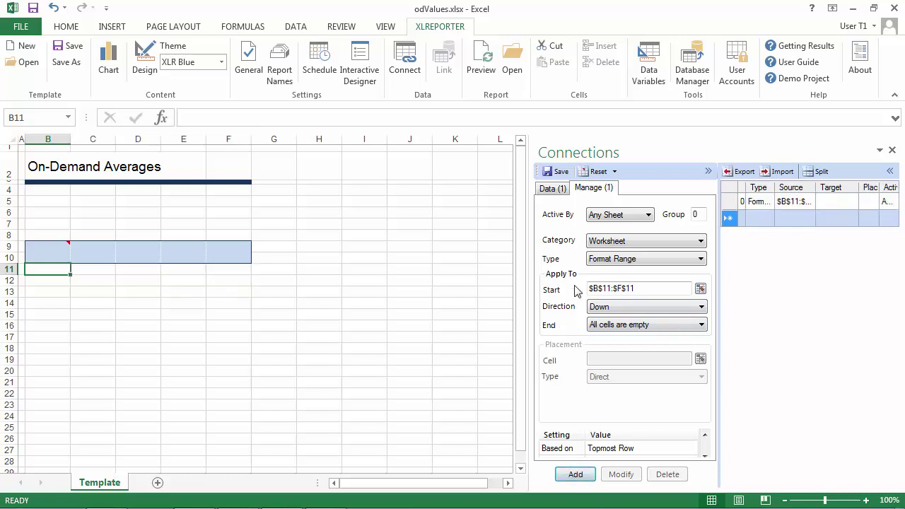
pyautogui.click(556, 172)
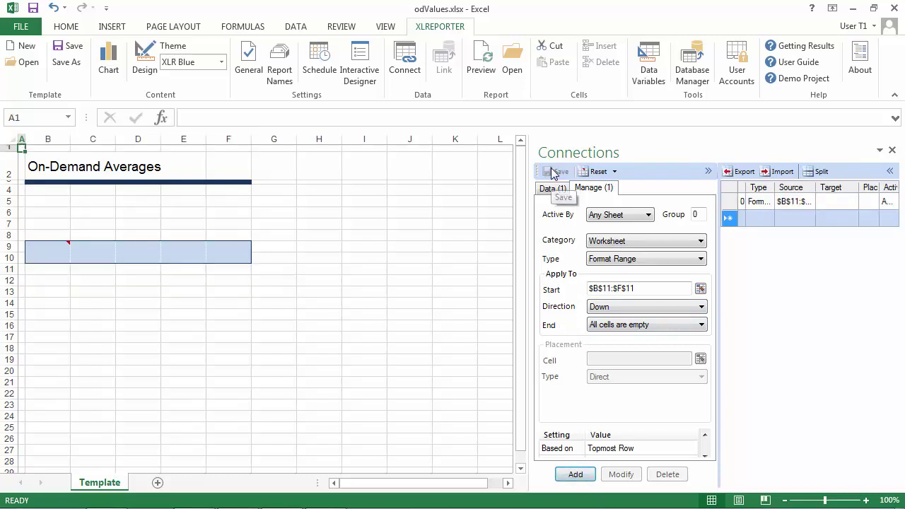
pyautogui.click(893, 154)
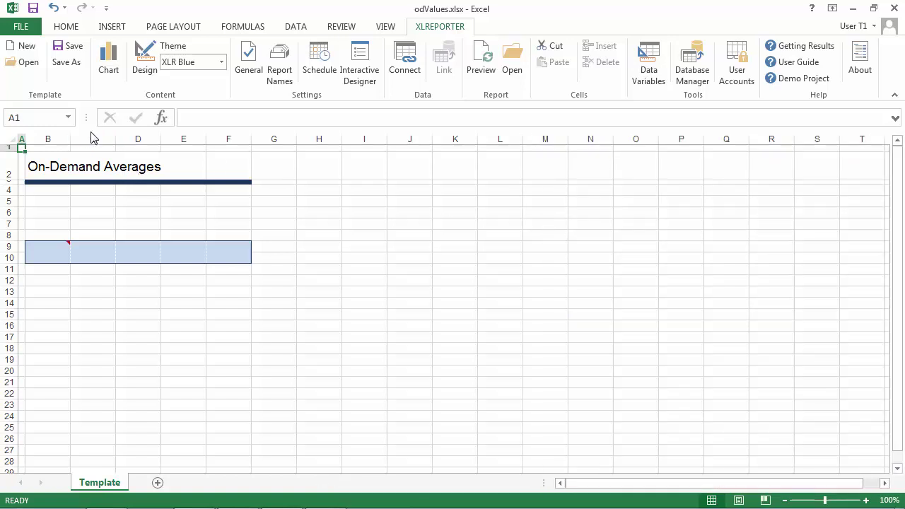
# - Widen columns C to F equally and make column B about 16.29 wide
pyautogui.moveTo(91, 138); pyautogui.dragTo(230, 140)
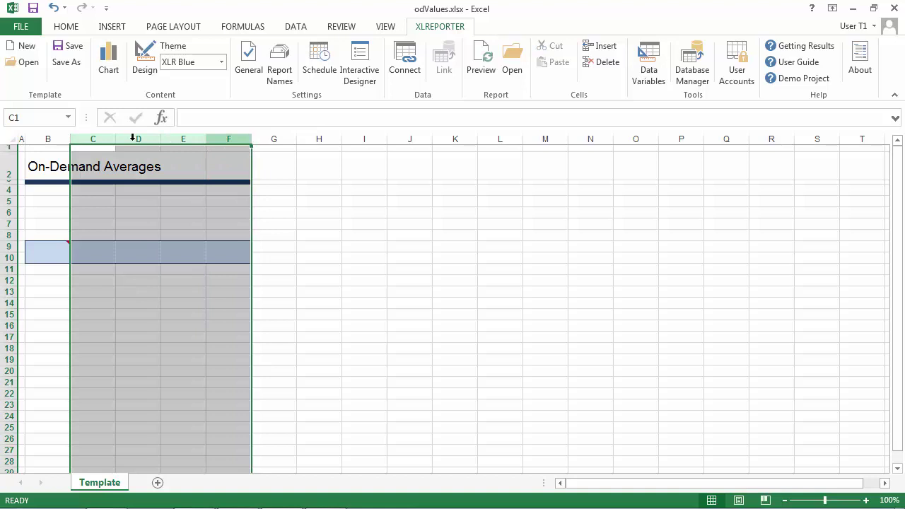
pyautogui.moveTo(115, 140); pyautogui.dragTo(176, 145)
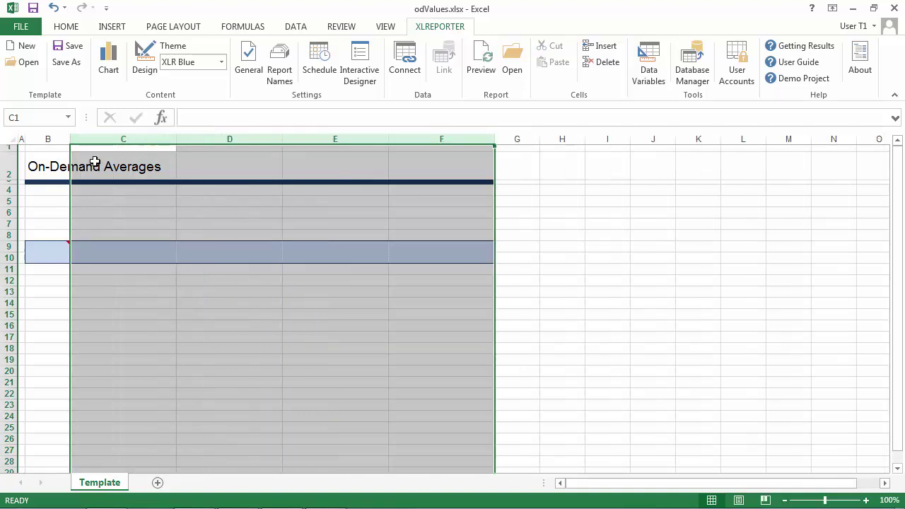
pyautogui.click(56, 139)
pyautogui.moveTo(71, 142); pyautogui.dragTo(110, 143)
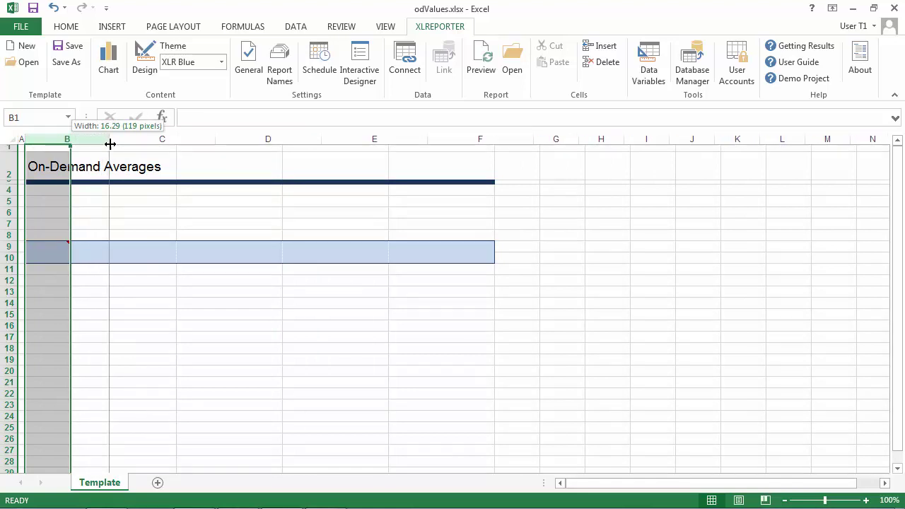
pyautogui.moveTo(110, 144); pyautogui.dragTo(110, 143)
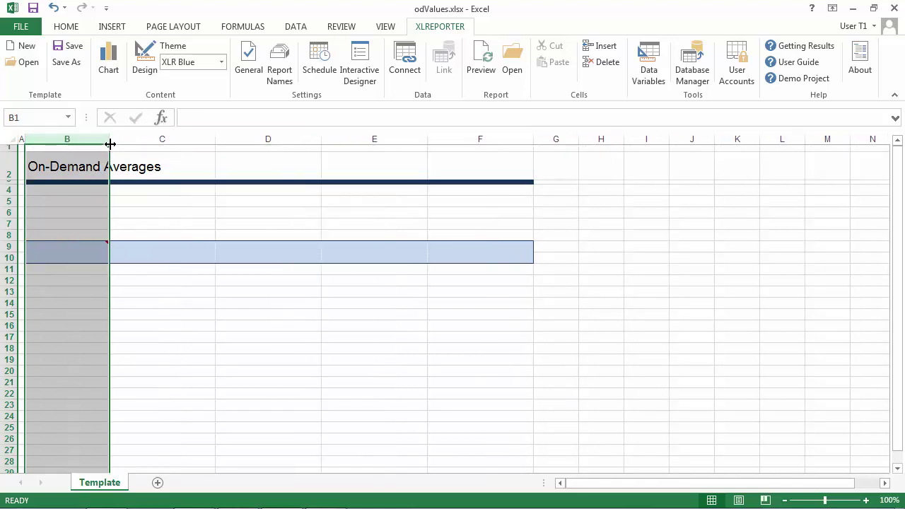
# - Apply the Number format to the value cells C11 to F11
pyautogui.click(125, 268)
pyautogui.moveTo(169, 271); pyautogui.dragTo(491, 270)
pyautogui.rightClick(491, 270)
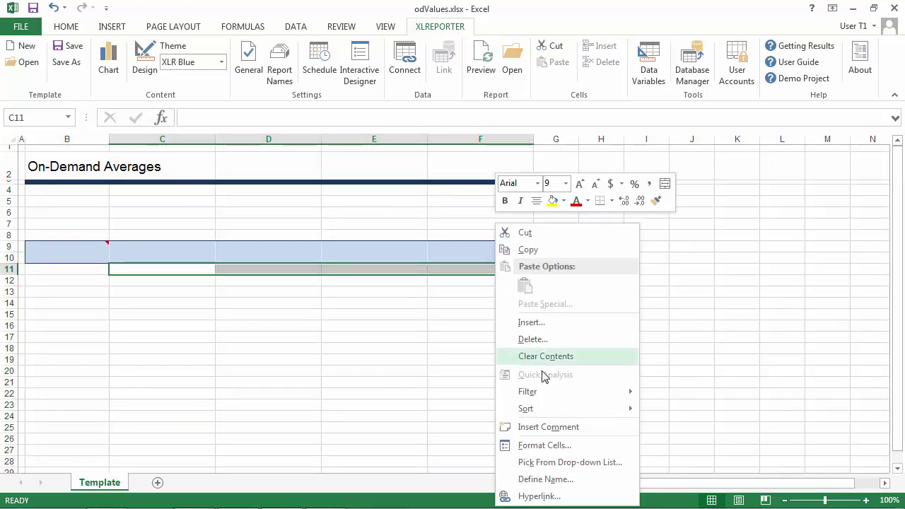
pyautogui.click(536, 446)
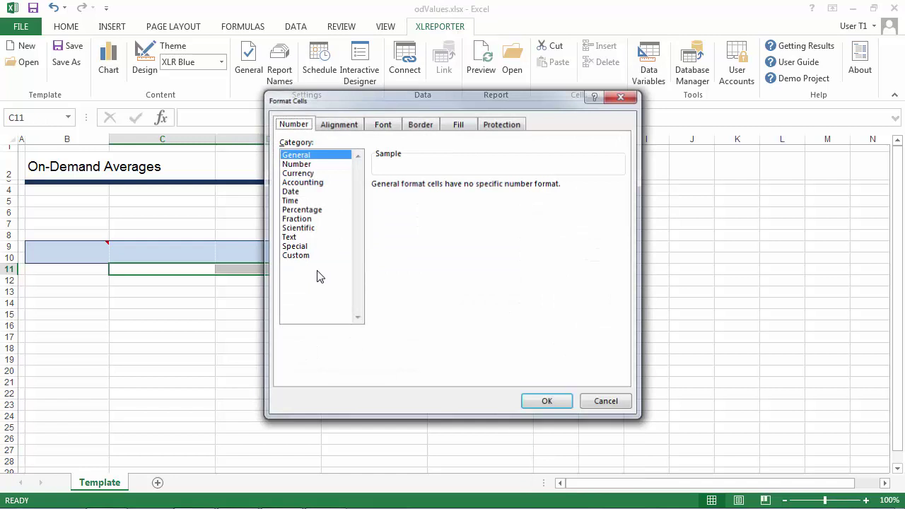
pyautogui.click(304, 163)
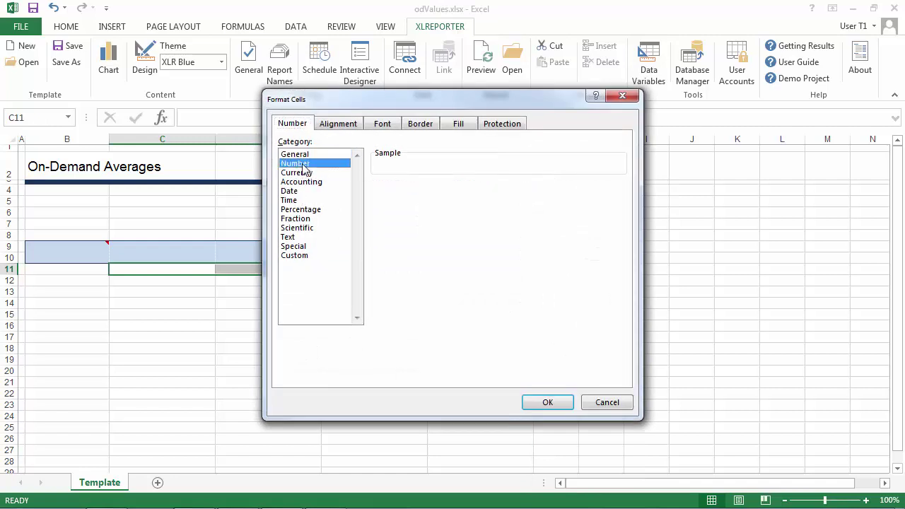
pyautogui.click(546, 409)
# - Format cell B11 as a date with the 3/14/12 13:30 type
pyautogui.click(75, 271)
pyautogui.rightClick(75, 270)
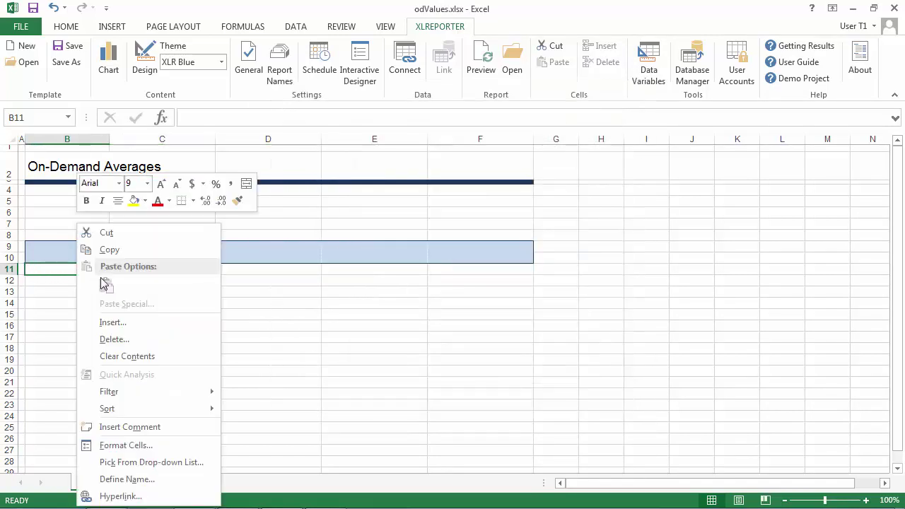
pyautogui.click(167, 444)
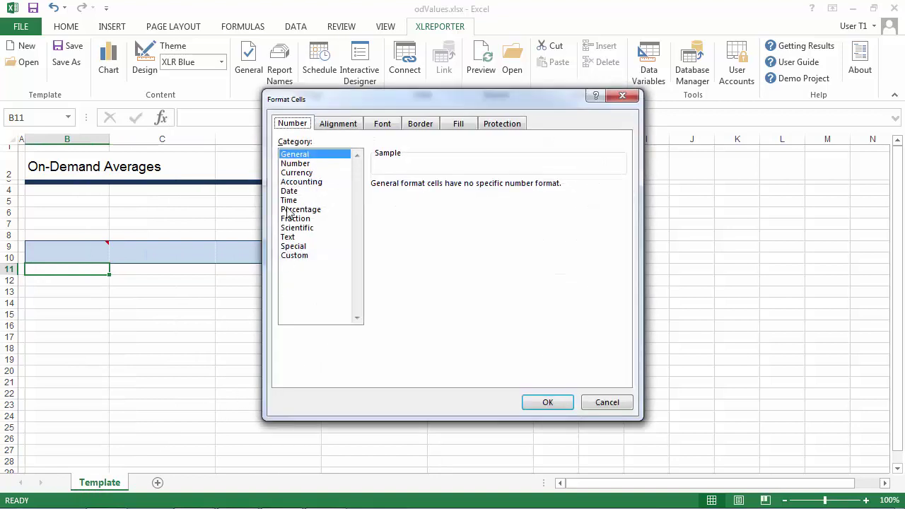
pyautogui.click(290, 192)
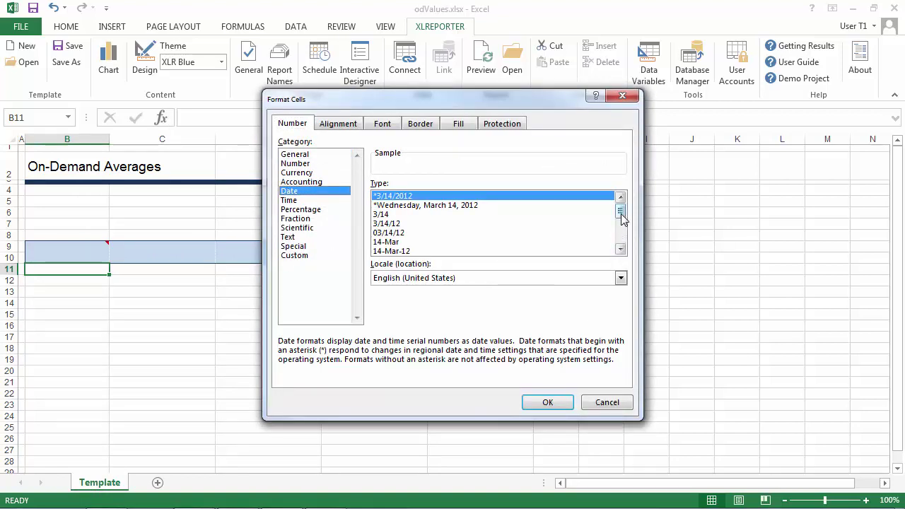
pyautogui.moveTo(623, 225); pyautogui.dragTo(624, 234)
pyautogui.click(410, 232)
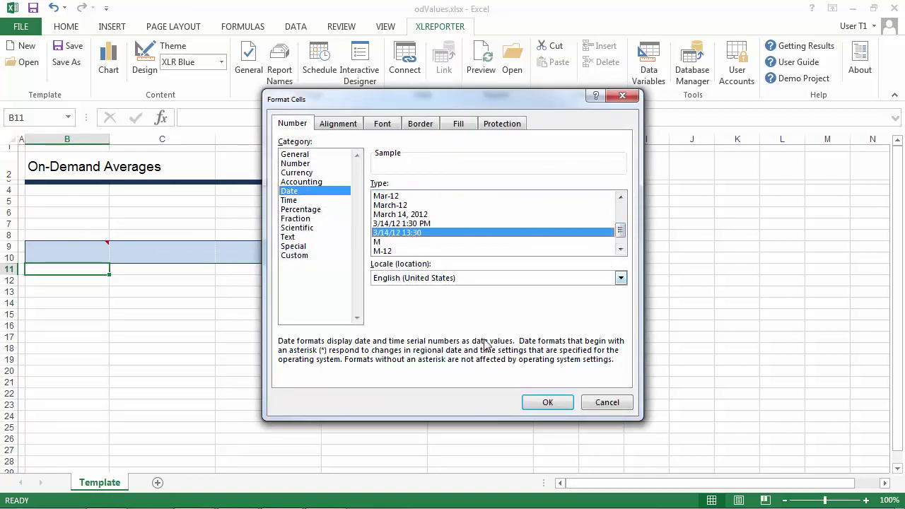
pyautogui.click(544, 402)
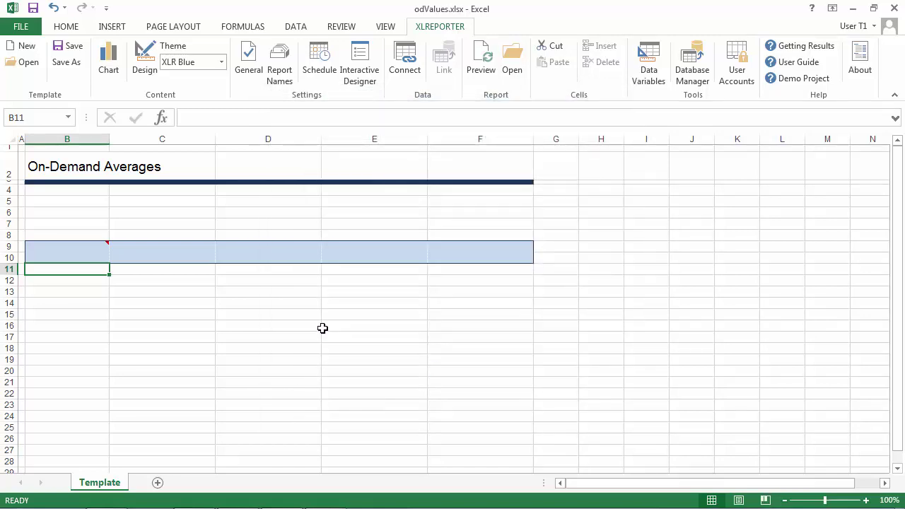
# - Preview the template as an on-demand report and set its interval to 1 hour
pyautogui.click(476, 76)
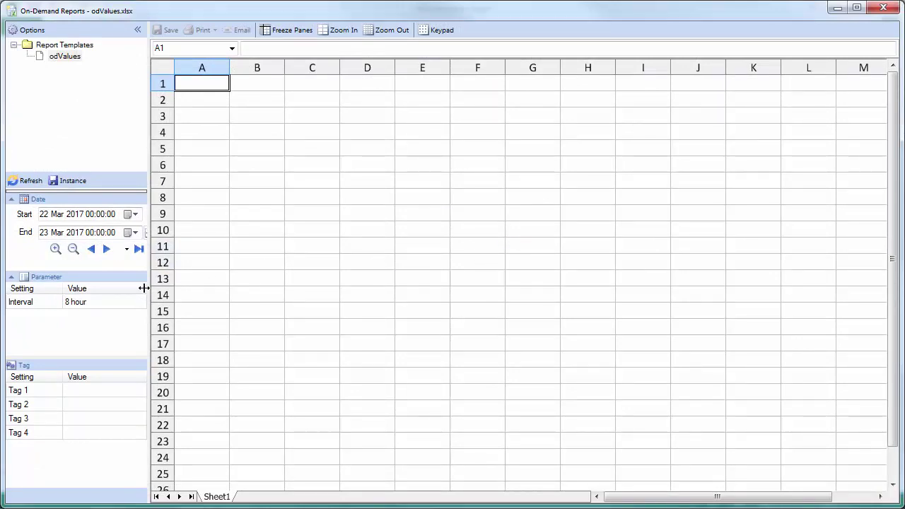
pyautogui.click(131, 304)
pyautogui.click(119, 315)
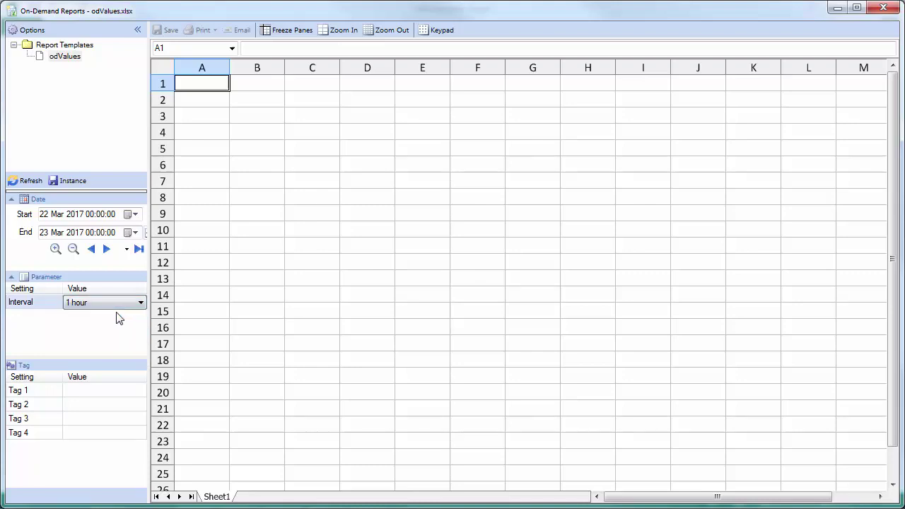
# - Assign all four tags of the Mixer group to Tag 1 through Tag 4 and generate the report
pyautogui.click(119, 394)
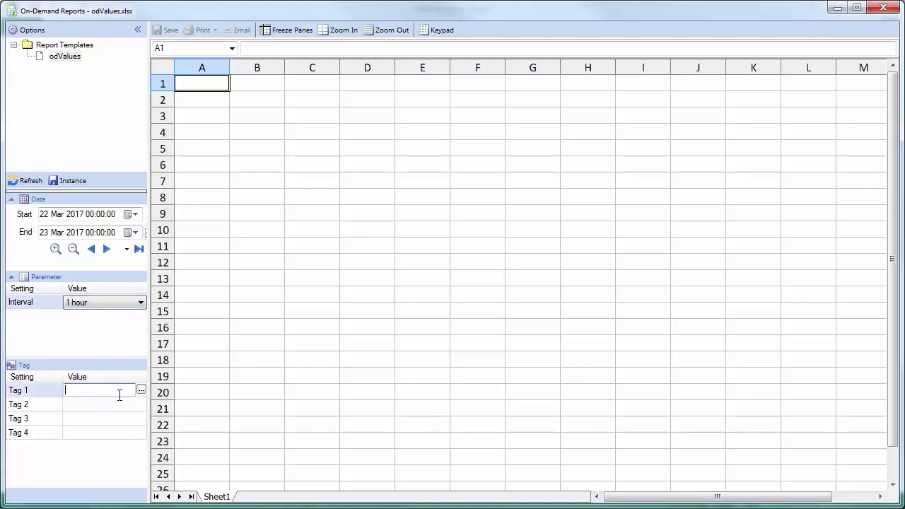
pyautogui.click(141, 390)
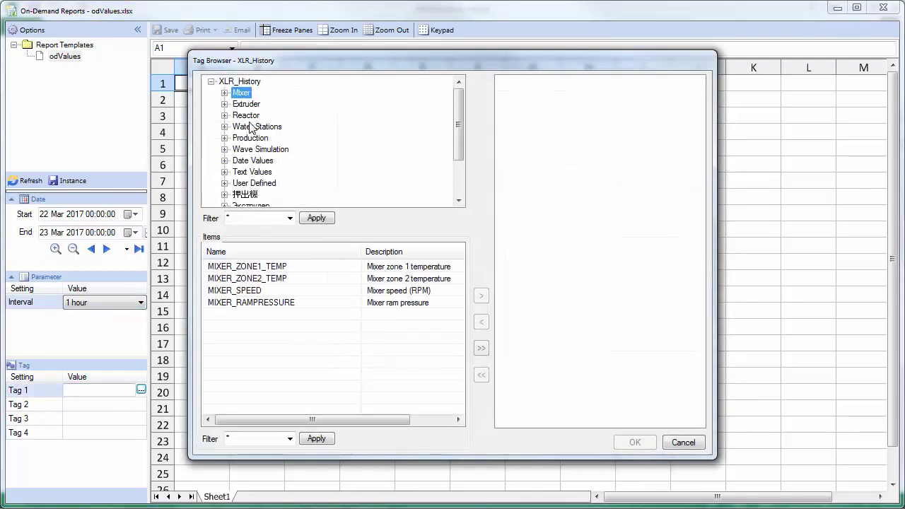
pyautogui.click(481, 348)
pyautogui.click(635, 442)
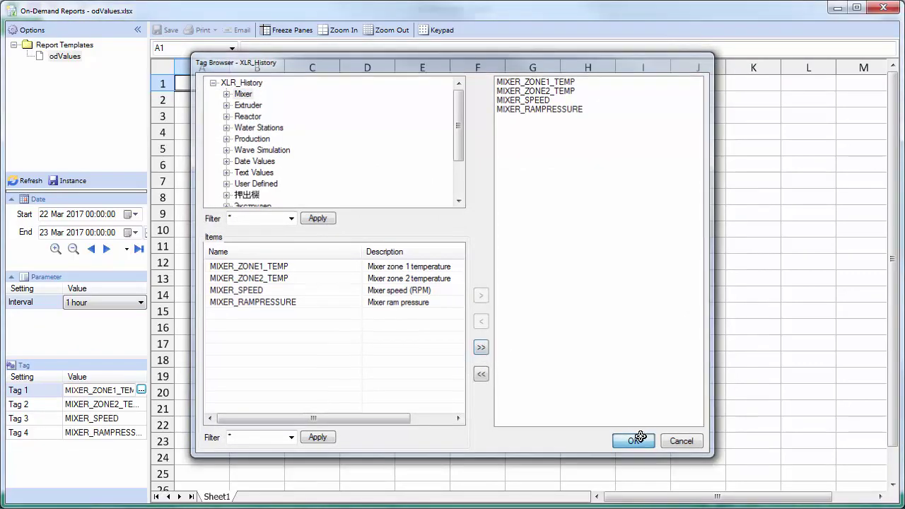
pyautogui.click(27, 181)
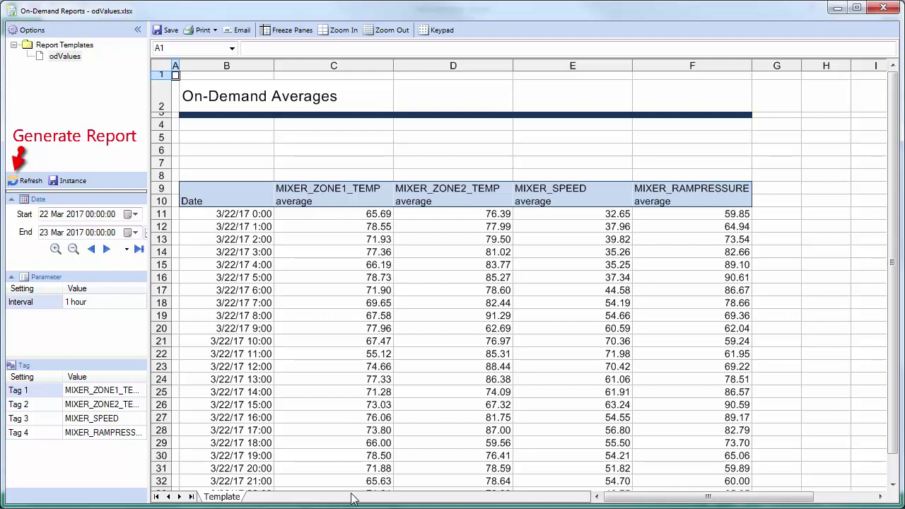
# - Set the report interval to 2 hour and regenerate the report
pyautogui.click(135, 308)
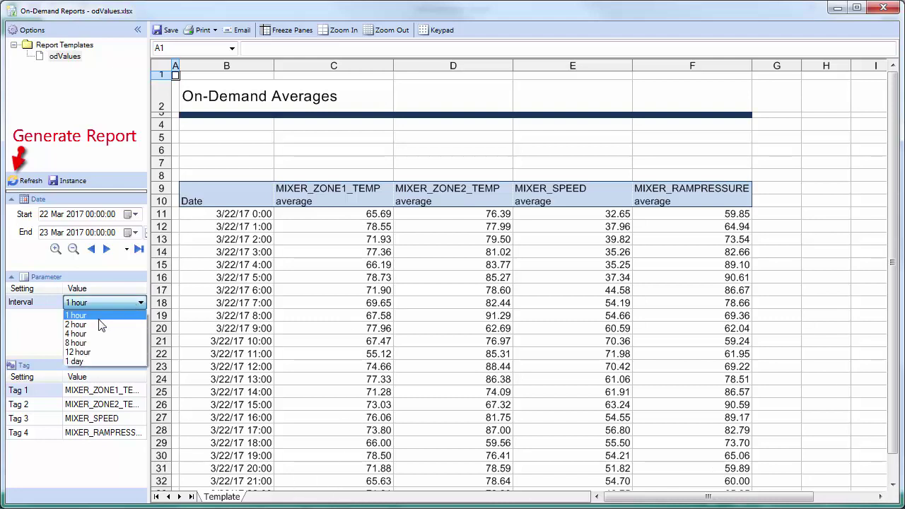
pyautogui.click(99, 325)
pyautogui.click(30, 183)
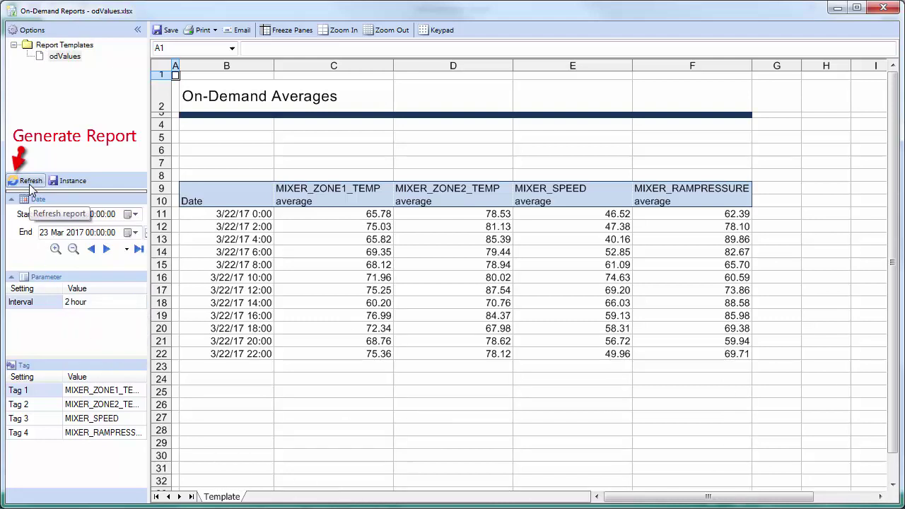
# - Set the start date to 23 Mar 2017 and the end date to 25 Mar 2017, and regenerate the report
pyautogui.click(51, 215)
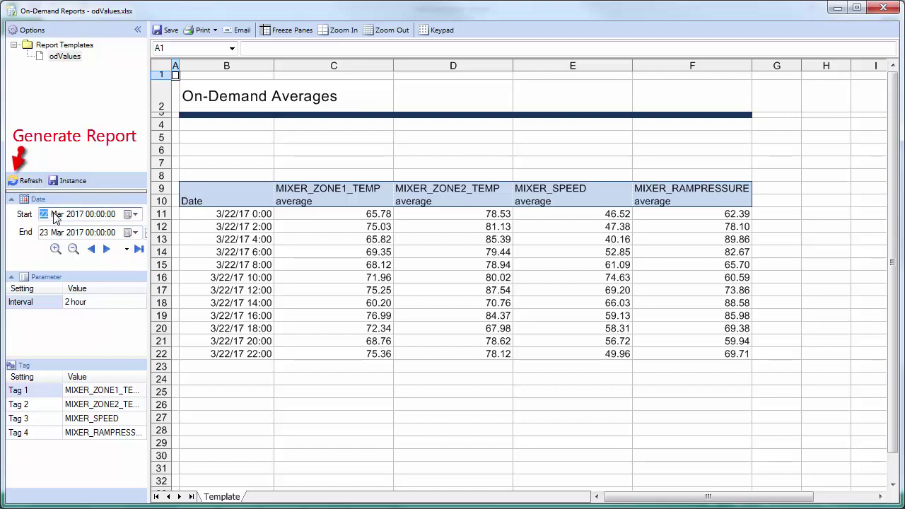
pyautogui.write('23')
pyautogui.click(46, 233)
pyautogui.write('25')
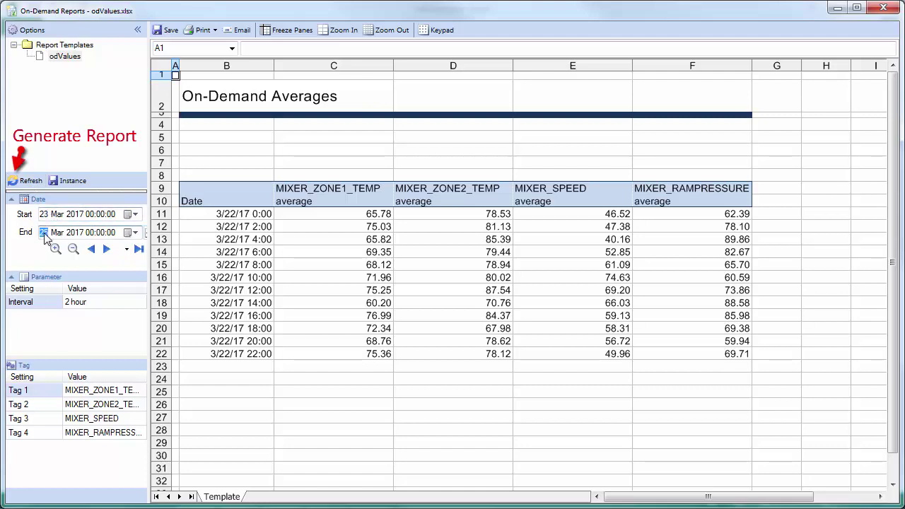
pyautogui.click(31, 181)
pyautogui.click(355, 304)
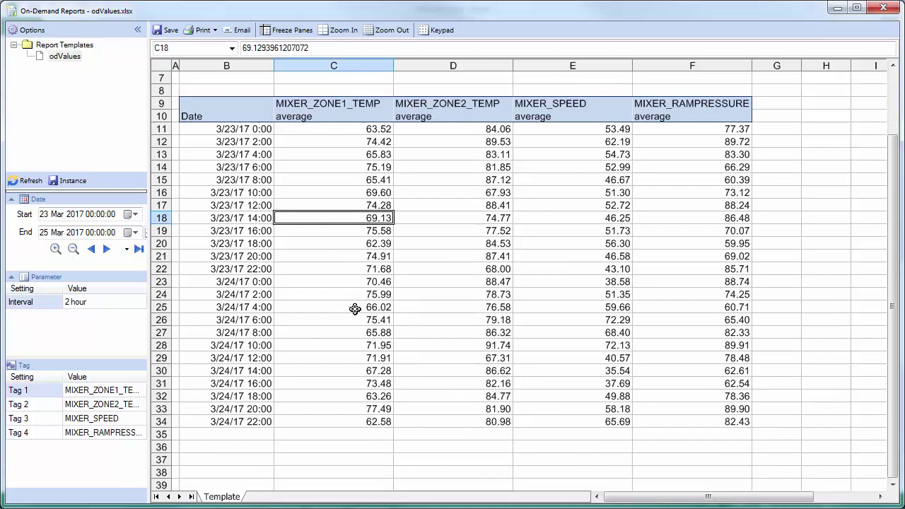
# - Replace the report tags with all four tags of the Extruder group and regenerate the report
pyautogui.click(126, 391)
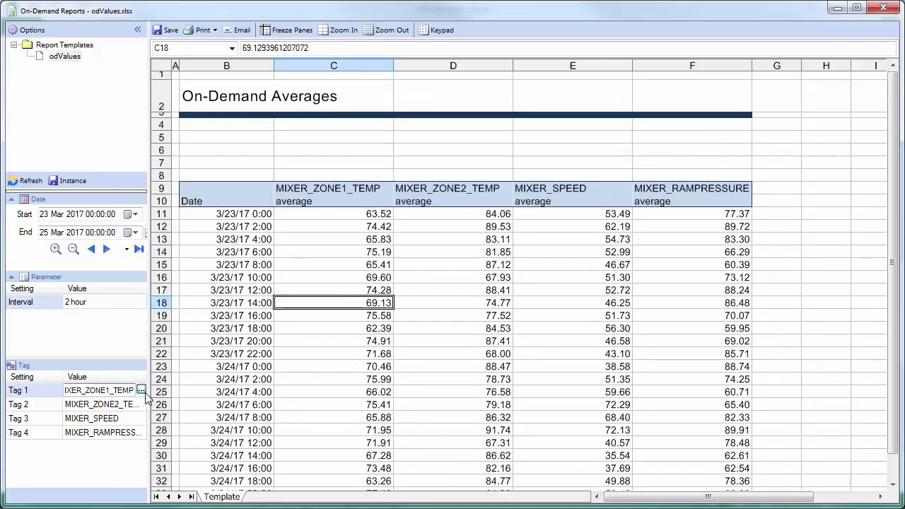
pyautogui.click(141, 389)
pyautogui.click(245, 104)
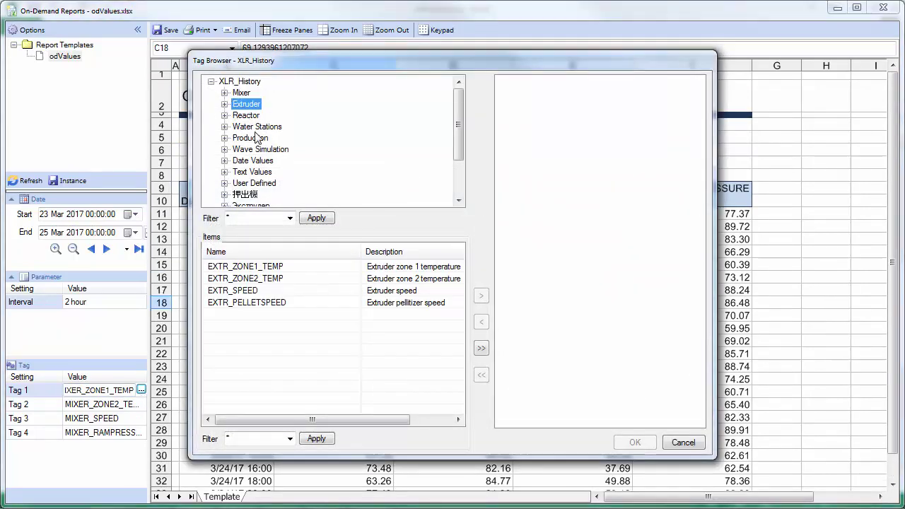
pyautogui.click(481, 347)
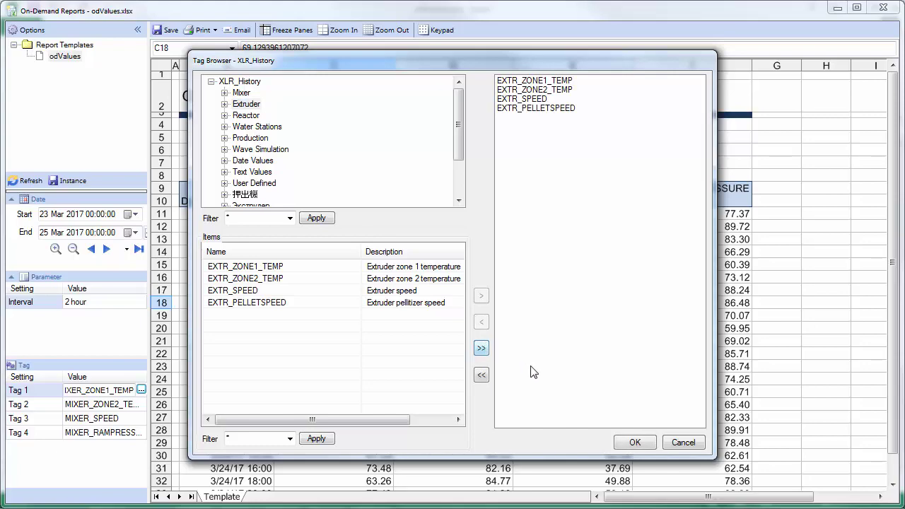
pyautogui.click(636, 443)
pyautogui.click(31, 181)
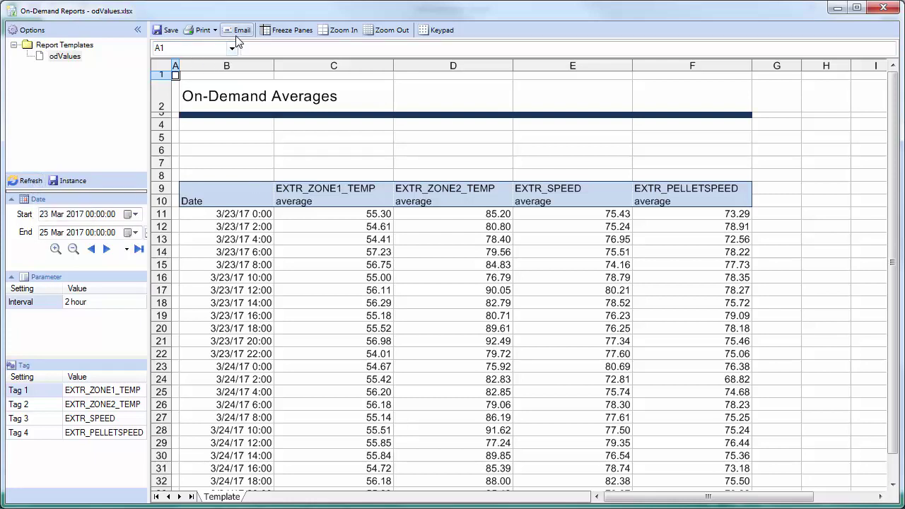
# - Look through the report's save options, including the file format, and leave them without saving
pyautogui.click(170, 30)
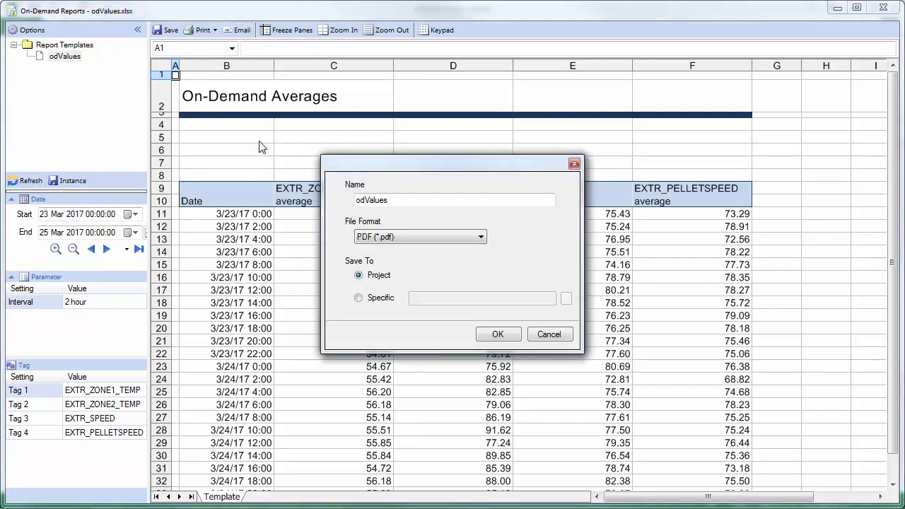
pyautogui.click(474, 240)
pyautogui.click(473, 237)
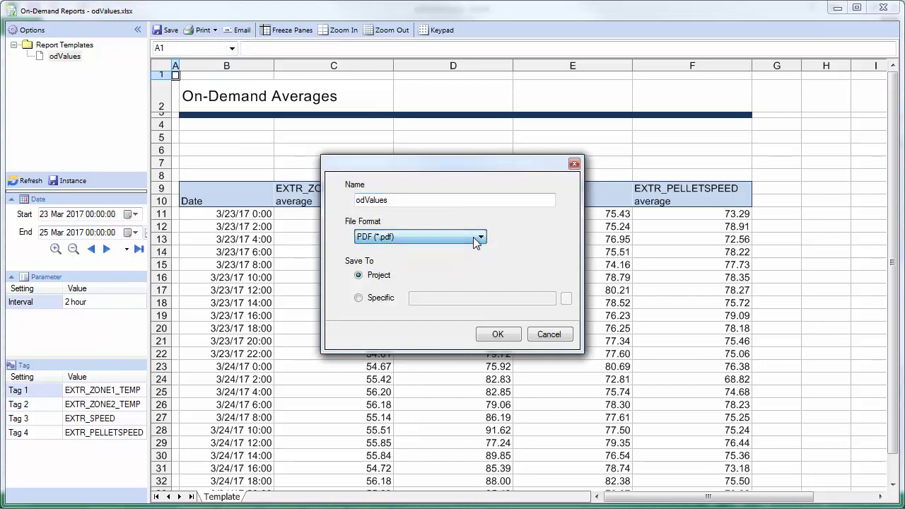
pyautogui.click(548, 334)
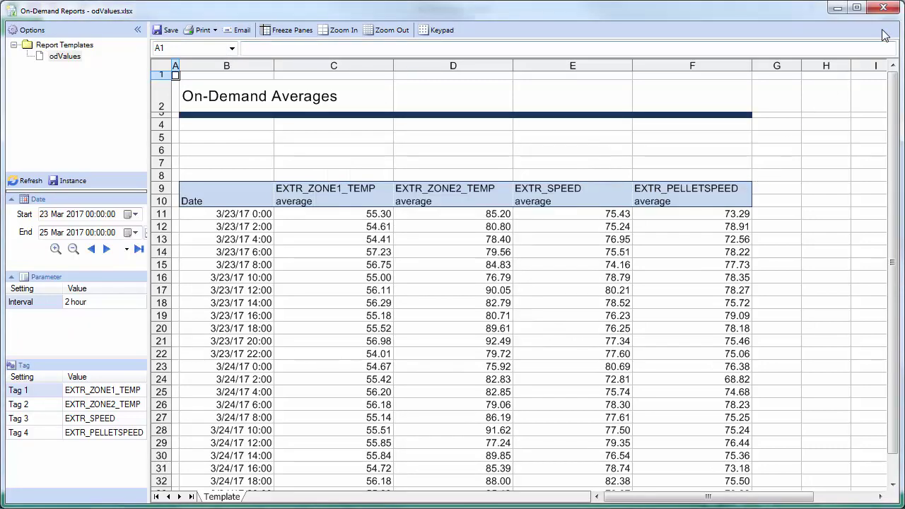
# - Close the on-demand report preview and the odValues template to return to the Project Explorer
pyautogui.click(883, 8)
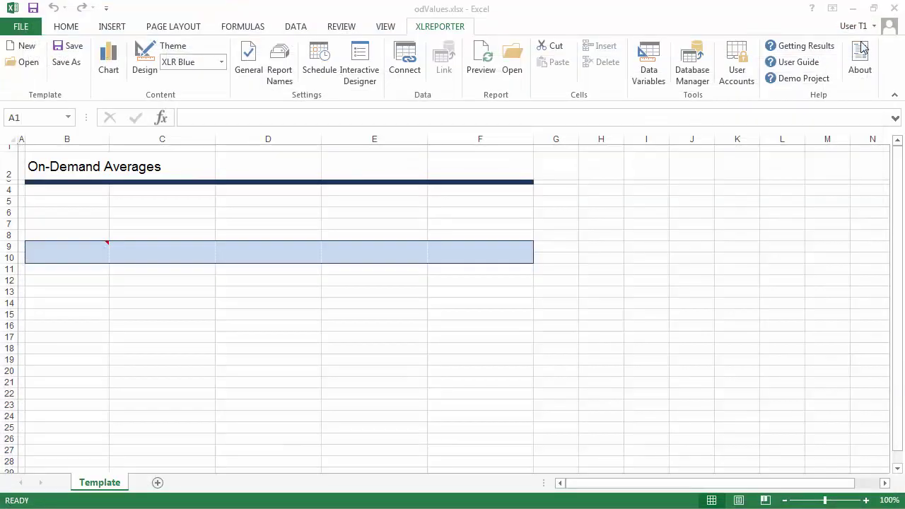
pyautogui.click(896, 10)
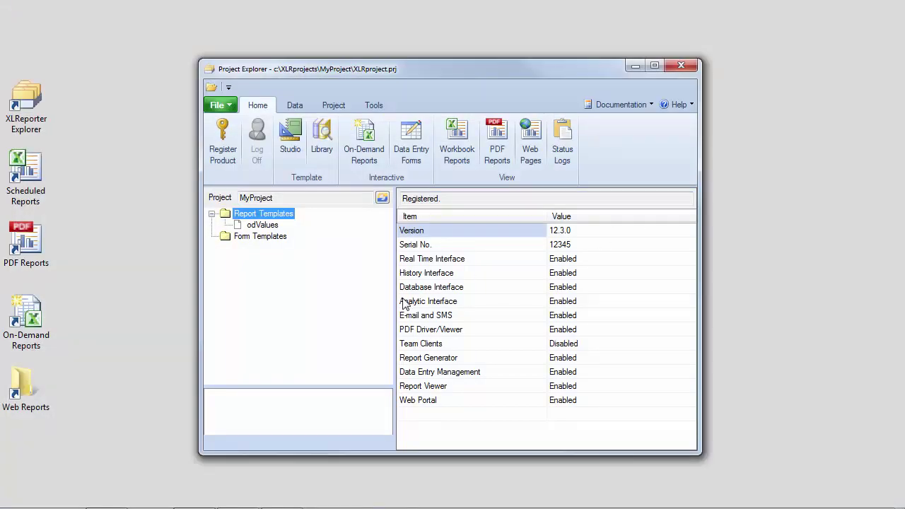